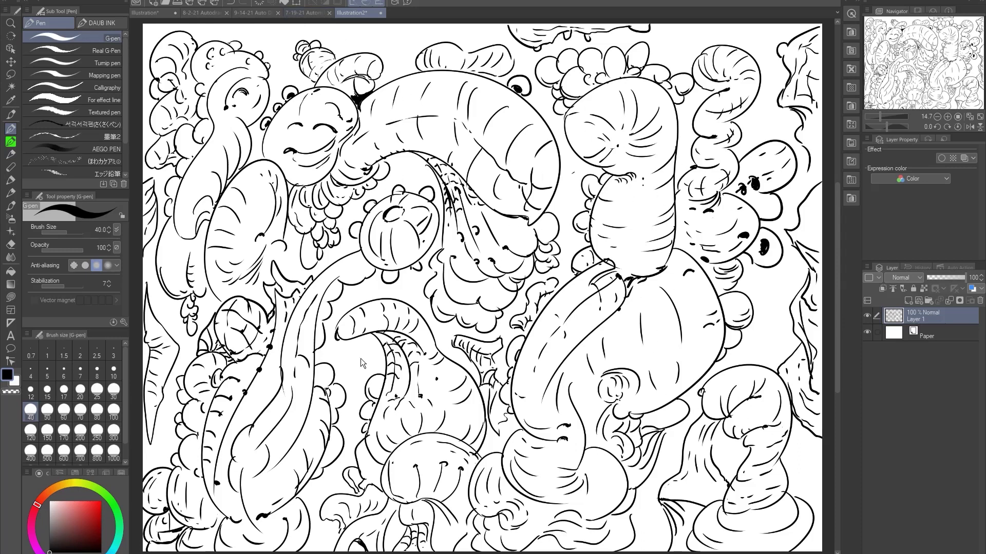
- Look through the other open illustrations, from the yellow fish creatures to the multi-layer illustration, as examples of automatic drawing
{"action": "left_click", "coordinate": [312, 14]}
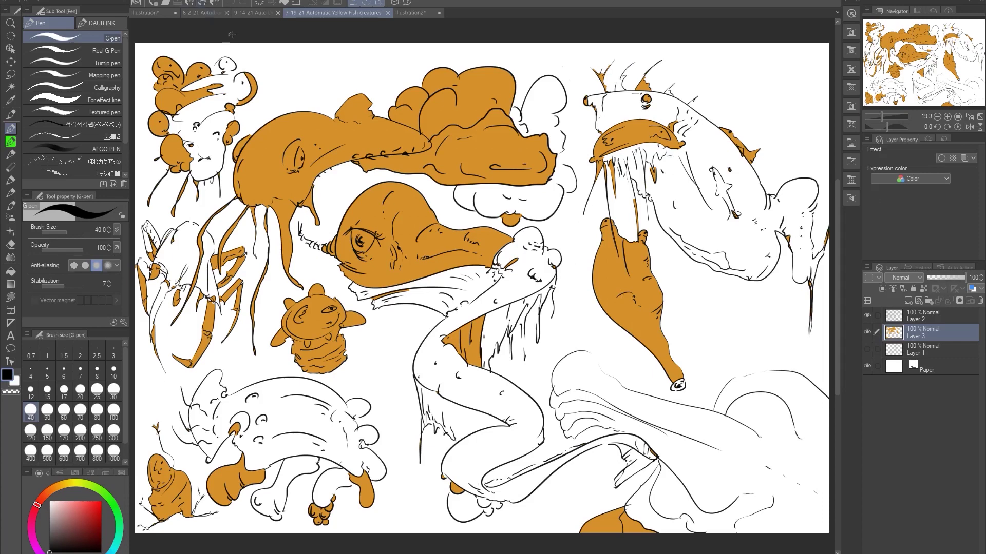
{"action": "left_click", "coordinate": [241, 12]}
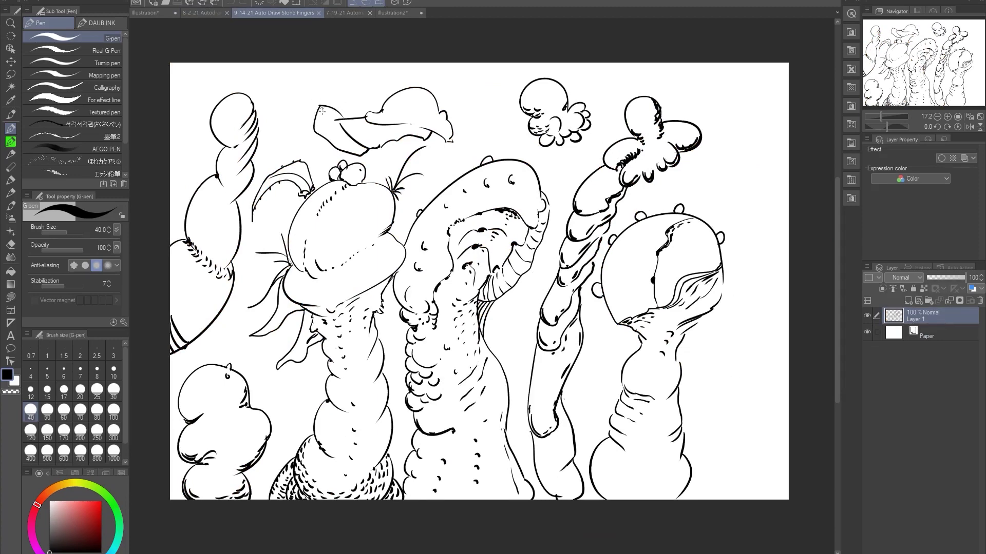
{"action": "key", "text": "ctrl+shift+Tab"}
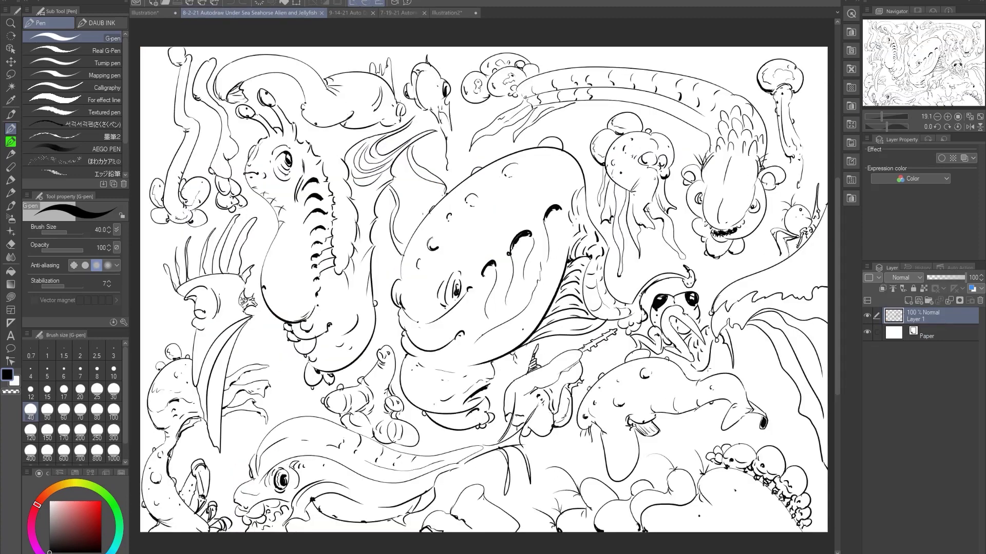
{"action": "left_click", "coordinate": [153, 14]}
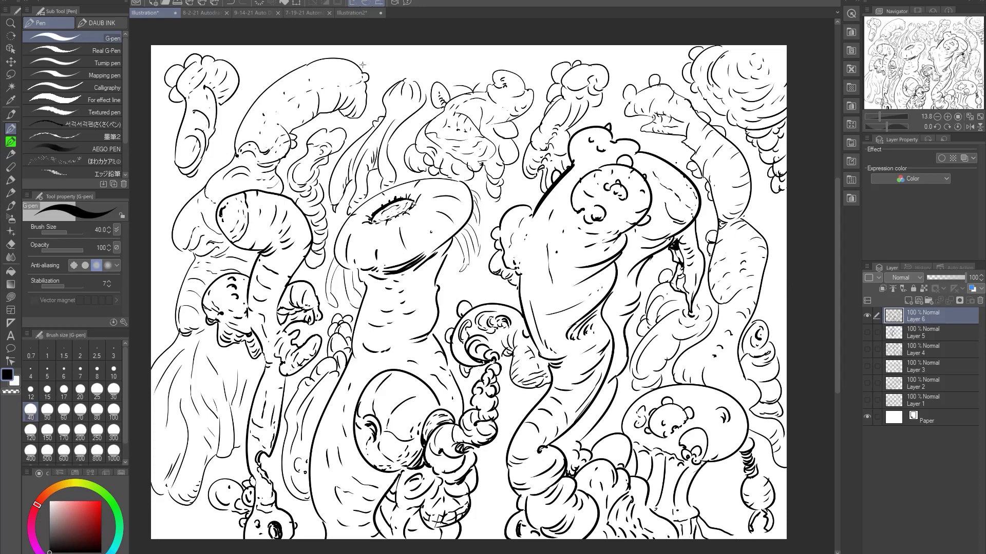
- Create a new 9000 × 7000 px colour illustration with white paper and hide the palettes to enlarge the drawing area
{"action": "left_click", "coordinate": [154, 3]}
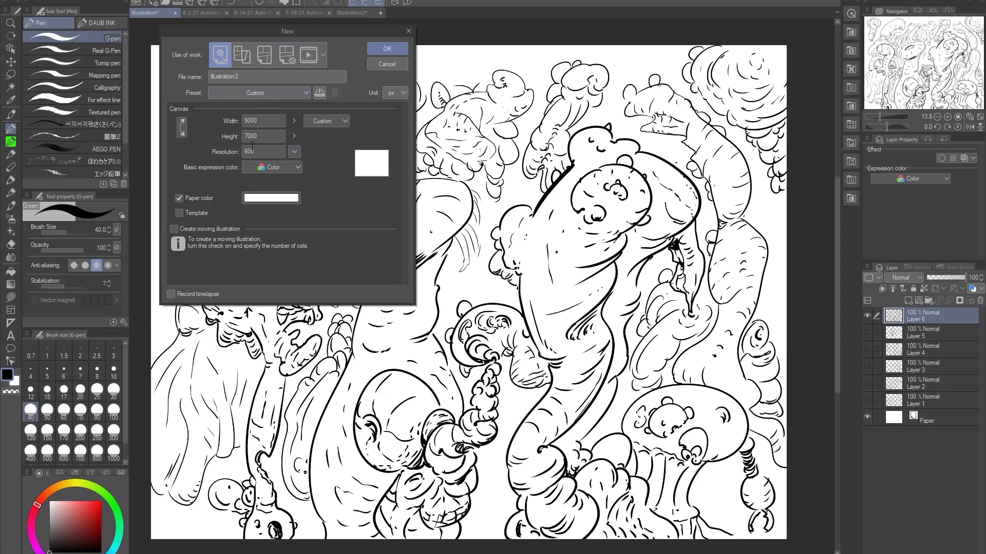
{"action": "key", "text": "Return"}
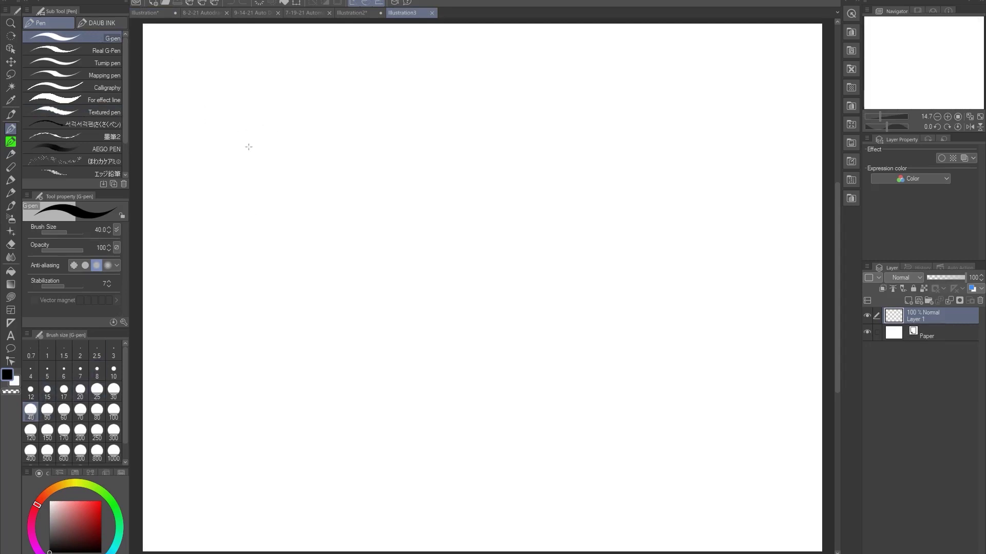
{"action": "key", "text": "Tab"}
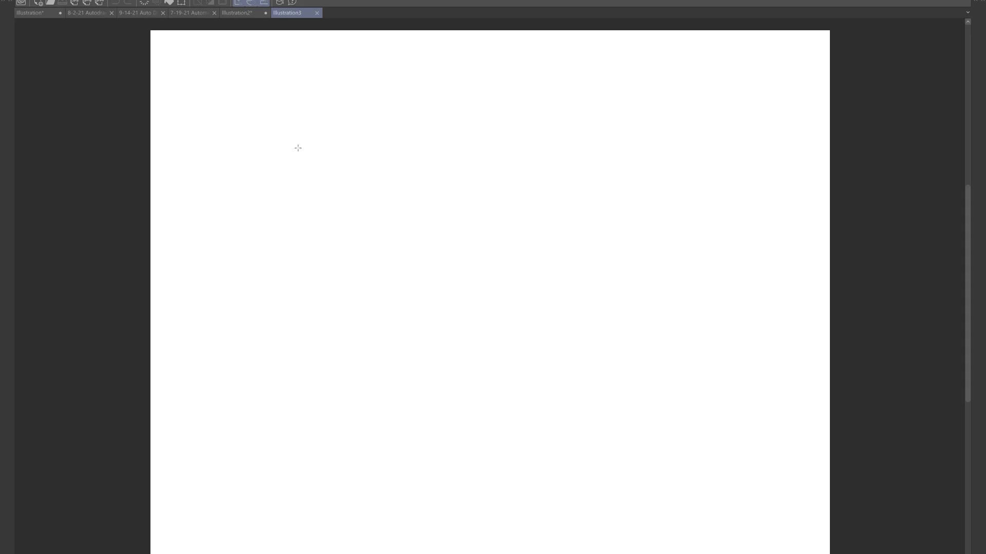
- Draw three long flowing curves on the left half of the canvas as the first creature's S-shaped body
{"action": "mouse_move", "coordinate": [252, 150]}
{"action": "left_mouse_down"}
{"action": "mouse_move", "coordinate": [390, 291]}
{"action": "mouse_move", "coordinate": [379, 387]}
{"action": "left_mouse_up"}
{"action": "mouse_move", "coordinate": [246, 214]}
{"action": "left_mouse_down"}
{"action": "mouse_move", "coordinate": [340, 305]}
{"action": "mouse_move", "coordinate": [297, 445]}
{"action": "left_mouse_up"}
{"action": "mouse_move", "coordinate": [307, 325]}
{"action": "left_mouse_down"}
{"action": "mouse_move", "coordinate": [298, 332]}
{"action": "mouse_move", "coordinate": [283, 488]}
{"action": "left_mouse_up"}
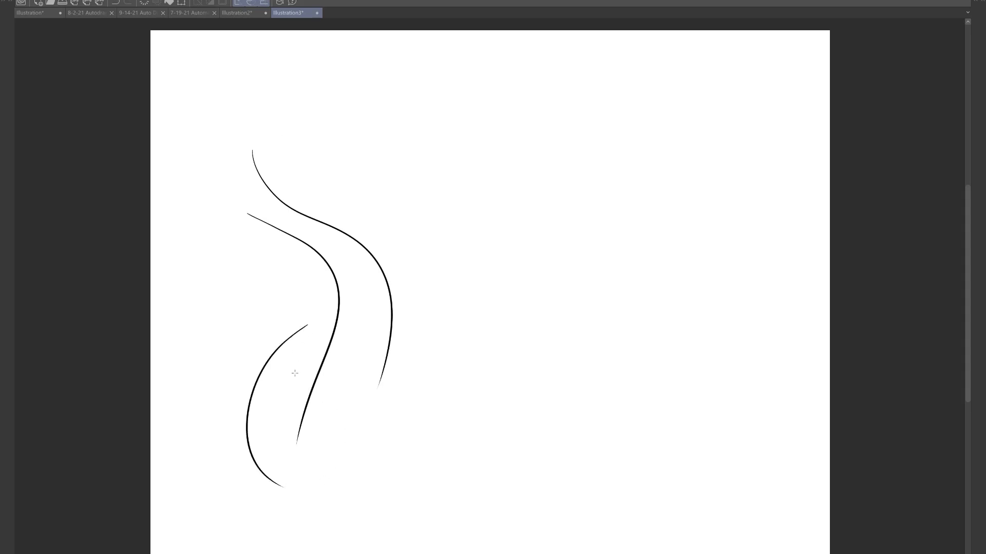
- Draw a rounded lower end for the first creature's body and surround it with overlapping cloud-like lobes
{"action": "mouse_move", "coordinate": [246, 399]}
{"action": "left_mouse_down"}
{"action": "mouse_move", "coordinate": [224, 468]}
{"action": "mouse_move", "coordinate": [229, 499]}
{"action": "mouse_move", "coordinate": [289, 492]}
{"action": "mouse_move", "coordinate": [282, 466]}
{"action": "left_mouse_up"}
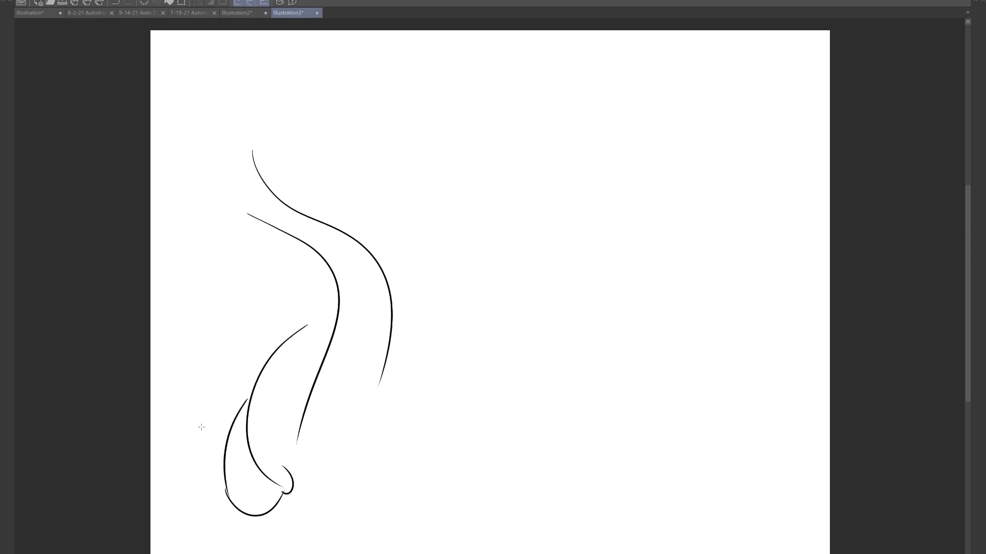
{"action": "mouse_move", "coordinate": [224, 451]}
{"action": "left_mouse_down"}
{"action": "mouse_move", "coordinate": [226, 511]}
{"action": "mouse_move", "coordinate": [265, 528]}
{"action": "left_mouse_up"}
{"action": "mouse_move", "coordinate": [211, 506]}
{"action": "left_mouse_down"}
{"action": "mouse_move", "coordinate": [239, 539]}
{"action": "mouse_move", "coordinate": [290, 523]}
{"action": "mouse_move", "coordinate": [295, 506]}
{"action": "left_mouse_up"}
{"action": "mouse_move", "coordinate": [252, 533]}
{"action": "left_mouse_down"}
{"action": "mouse_move", "coordinate": [284, 538]}
{"action": "mouse_move", "coordinate": [248, 549]}
{"action": "mouse_move", "coordinate": [259, 546]}
{"action": "left_mouse_up"}
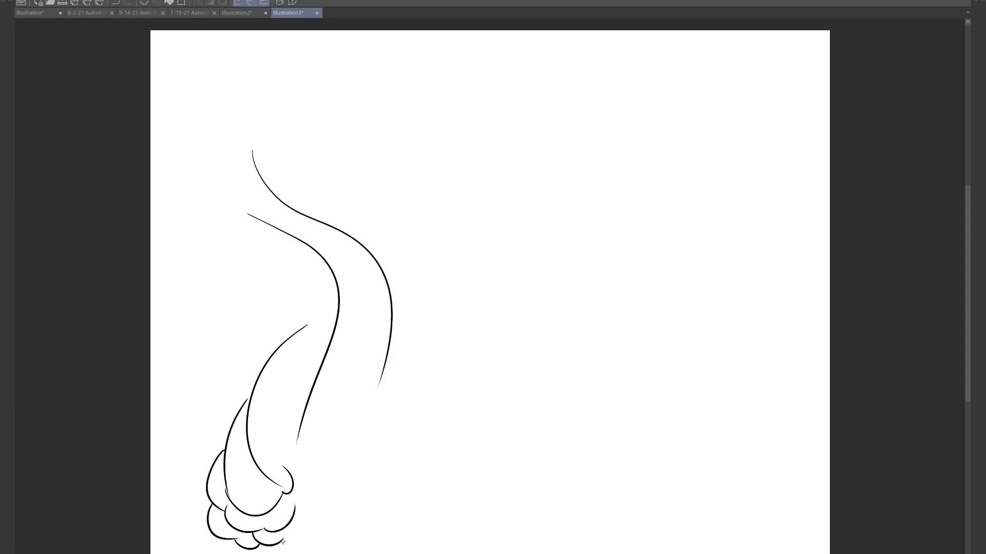
{"action": "left_click_drag", "start_coordinate": [308, 512], "coordinate": [282, 544]}
{"action": "mouse_move", "coordinate": [307, 513]}
{"action": "left_mouse_down"}
{"action": "mouse_move", "coordinate": [326, 415]}
{"action": "mouse_move", "coordinate": [311, 435]}
{"action": "left_mouse_up"}
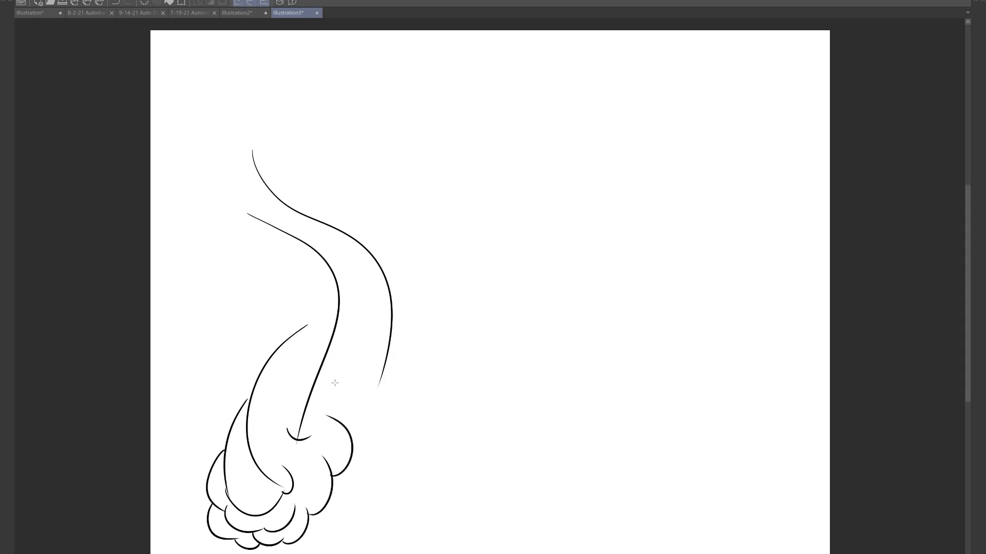
- Add a short cross curve on the body's inner line and a scalloped edge along its inner upper bend
{"action": "left_click_drag", "start_coordinate": [298, 390], "coordinate": [326, 393]}
{"action": "left_click_drag", "start_coordinate": [308, 324], "coordinate": [330, 295]}
{"action": "left_click_drag", "start_coordinate": [305, 260], "coordinate": [325, 296]}
{"action": "left_click_drag", "start_coordinate": [244, 229], "coordinate": [303, 263]}
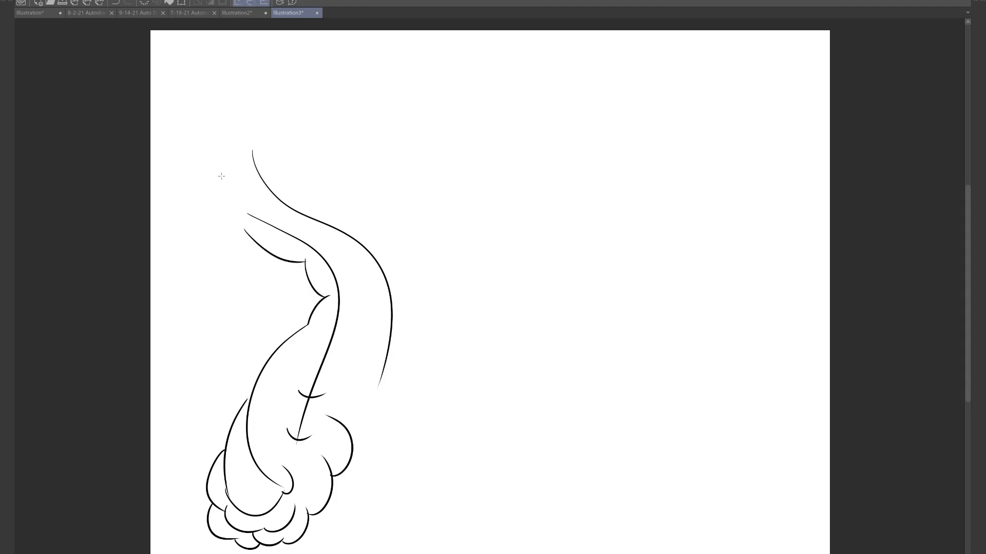
- Close the body's upper end with curved outlines, nested folds, a small knob and a few short contour lines
{"action": "mouse_move", "coordinate": [245, 142]}
{"action": "left_mouse_down"}
{"action": "mouse_move", "coordinate": [224, 183]}
{"action": "mouse_move", "coordinate": [245, 208]}
{"action": "mouse_move", "coordinate": [205, 215]}
{"action": "mouse_move", "coordinate": [229, 231]}
{"action": "left_mouse_up"}
{"action": "left_click_drag", "start_coordinate": [237, 227], "coordinate": [247, 232]}
{"action": "left_click_drag", "start_coordinate": [220, 196], "coordinate": [231, 230]}
{"action": "left_click_drag", "start_coordinate": [235, 222], "coordinate": [242, 231]}
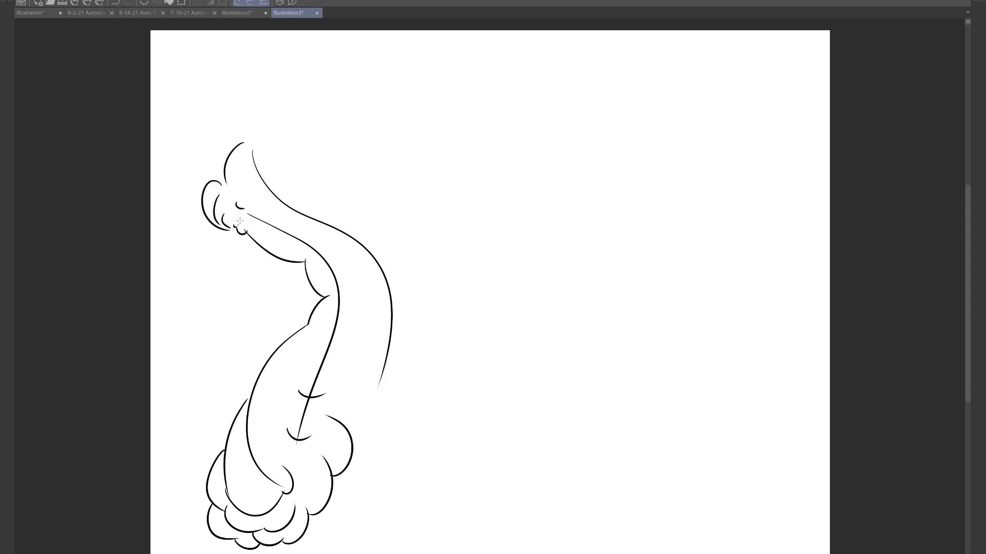
{"action": "mouse_move", "coordinate": [254, 174]}
{"action": "left_mouse_down"}
{"action": "mouse_move", "coordinate": [241, 197]}
{"action": "mouse_move", "coordinate": [276, 215]}
{"action": "left_mouse_up"}
{"action": "mouse_move", "coordinate": [242, 142]}
{"action": "left_mouse_down"}
{"action": "mouse_move", "coordinate": [253, 152]}
{"action": "mouse_move", "coordinate": [211, 137]}
{"action": "mouse_move", "coordinate": [240, 144]}
{"action": "left_mouse_up"}
- Draw three oval bulbs with inner contour lines around the upper end, hanging small drops from the lowest one
{"action": "mouse_move", "coordinate": [211, 108]}
{"action": "left_mouse_down"}
{"action": "mouse_move", "coordinate": [236, 140]}
{"action": "mouse_move", "coordinate": [192, 162]}
{"action": "mouse_move", "coordinate": [211, 165]}
{"action": "left_mouse_up"}
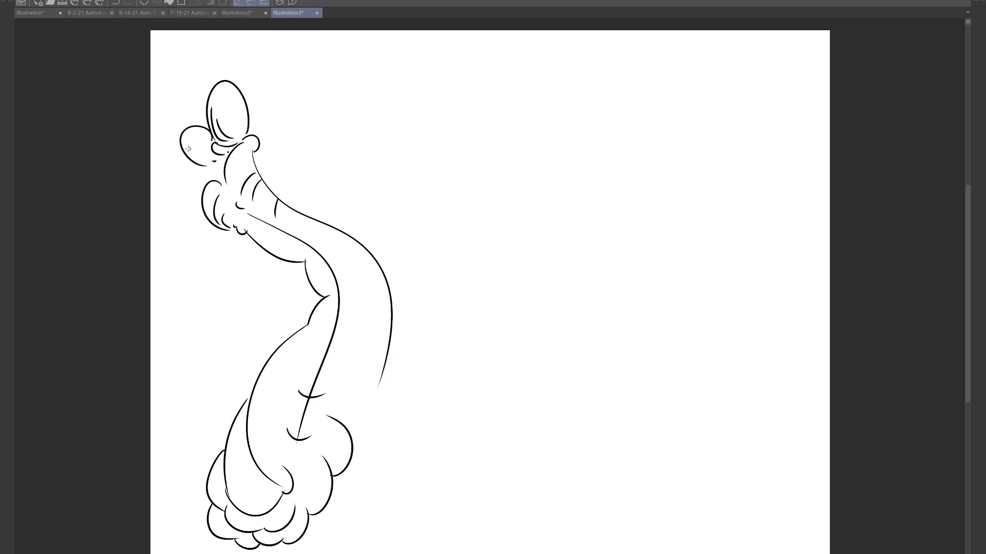
{"action": "mouse_move", "coordinate": [187, 134]}
{"action": "left_mouse_down"}
{"action": "mouse_move", "coordinate": [214, 157]}
{"action": "mouse_move", "coordinate": [214, 175]}
{"action": "mouse_move", "coordinate": [198, 173]}
{"action": "mouse_move", "coordinate": [193, 221]}
{"action": "mouse_move", "coordinate": [184, 216]}
{"action": "left_mouse_up"}
{"action": "left_click_drag", "start_coordinate": [184, 219], "coordinate": [188, 227]}
{"action": "left_click_drag", "start_coordinate": [188, 220], "coordinate": [211, 189]}
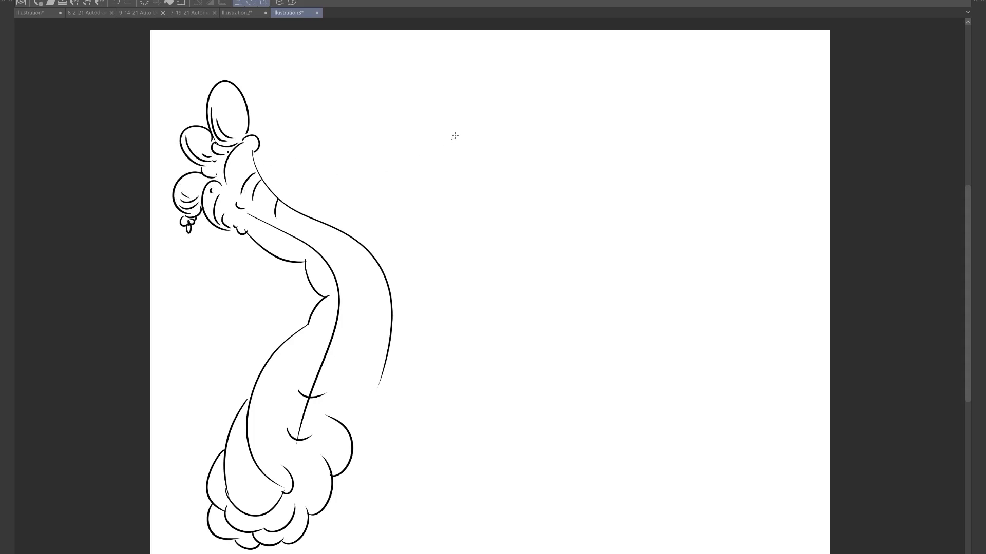
- Draw the second creature's curving neck to the right of the first, ending in a teardrop tail with a curled tip
{"action": "left_click_drag", "start_coordinate": [483, 125], "coordinate": [497, 240]}
{"action": "mouse_move", "coordinate": [530, 176]}
{"action": "left_mouse_down"}
{"action": "mouse_move", "coordinate": [473, 319]}
{"action": "mouse_move", "coordinate": [506, 339]}
{"action": "left_mouse_up"}
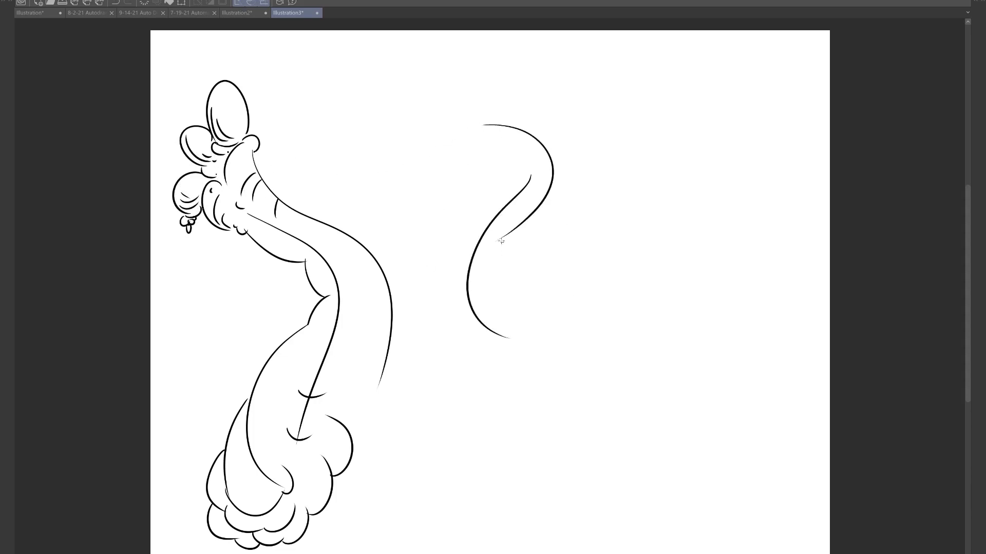
{"action": "mouse_move", "coordinate": [503, 235]}
{"action": "left_mouse_down"}
{"action": "mouse_move", "coordinate": [517, 258]}
{"action": "mouse_move", "coordinate": [508, 360]}
{"action": "mouse_move", "coordinate": [501, 340]}
{"action": "mouse_move", "coordinate": [513, 369]}
{"action": "left_mouse_up"}
{"action": "left_click_drag", "start_coordinate": [529, 177], "coordinate": [438, 219]}
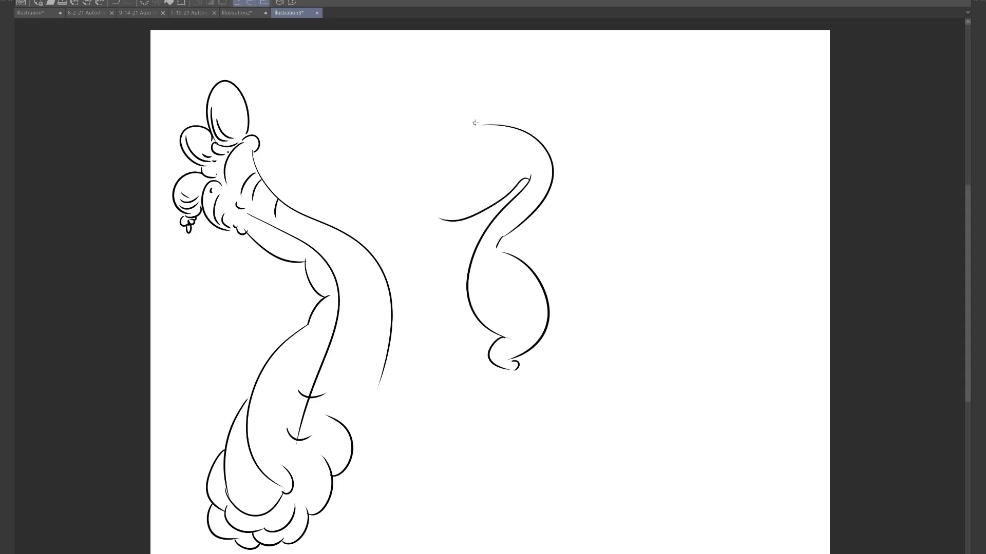
- Draw the second creature's domed head with an arched fan of strokes, a small nose and a long tapering jaw
{"action": "mouse_move", "coordinate": [485, 128]}
{"action": "left_mouse_down"}
{"action": "mouse_move", "coordinate": [463, 104]}
{"action": "mouse_move", "coordinate": [355, 170]}
{"action": "mouse_move", "coordinate": [448, 179]}
{"action": "left_mouse_up"}
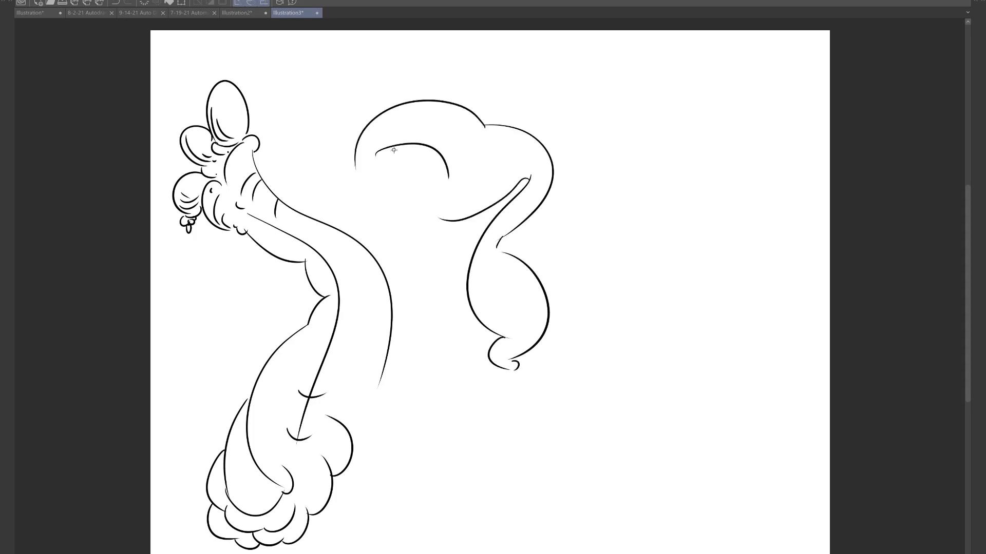
{"action": "mouse_move", "coordinate": [390, 150]}
{"action": "left_mouse_down"}
{"action": "mouse_move", "coordinate": [435, 186]}
{"action": "mouse_move", "coordinate": [427, 191]}
{"action": "mouse_move", "coordinate": [399, 154]}
{"action": "mouse_move", "coordinate": [417, 199]}
{"action": "mouse_move", "coordinate": [393, 211]}
{"action": "mouse_move", "coordinate": [378, 199]}
{"action": "left_mouse_up"}
{"action": "left_click_drag", "start_coordinate": [358, 165], "coordinate": [355, 215]}
{"action": "mouse_move", "coordinate": [365, 222]}
{"action": "left_mouse_down"}
{"action": "mouse_move", "coordinate": [445, 338]}
{"action": "mouse_move", "coordinate": [461, 326]}
{"action": "left_mouse_up"}
{"action": "mouse_move", "coordinate": [459, 312]}
{"action": "left_mouse_down"}
{"action": "mouse_move", "coordinate": [447, 264]}
{"action": "mouse_move", "coordinate": [468, 240]}
{"action": "mouse_move", "coordinate": [423, 286]}
{"action": "left_mouse_up"}
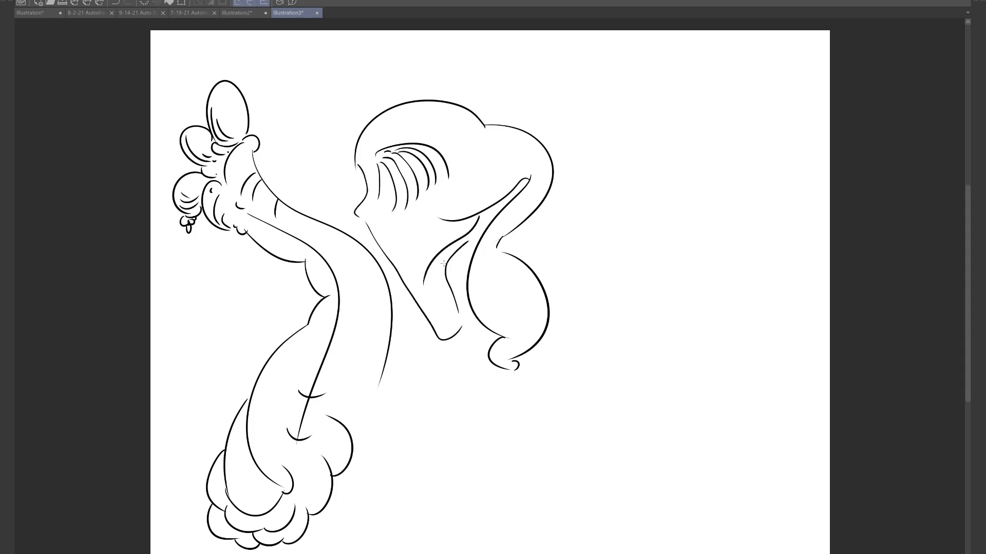
- Add fold lines to the second creature's jaw, a small dotted eye and curved accents where the head meets the neck
{"action": "mouse_move", "coordinate": [461, 227]}
{"action": "left_mouse_down"}
{"action": "mouse_move", "coordinate": [411, 278]}
{"action": "mouse_move", "coordinate": [436, 306]}
{"action": "mouse_move", "coordinate": [394, 268]}
{"action": "left_mouse_up"}
{"action": "left_click_drag", "start_coordinate": [441, 216], "coordinate": [416, 225]}
{"action": "left_click_drag", "start_coordinate": [443, 205], "coordinate": [456, 203]}
{"action": "left_click_drag", "start_coordinate": [499, 149], "coordinate": [462, 189]}
{"action": "left_click_drag", "start_coordinate": [485, 126], "coordinate": [486, 139]}
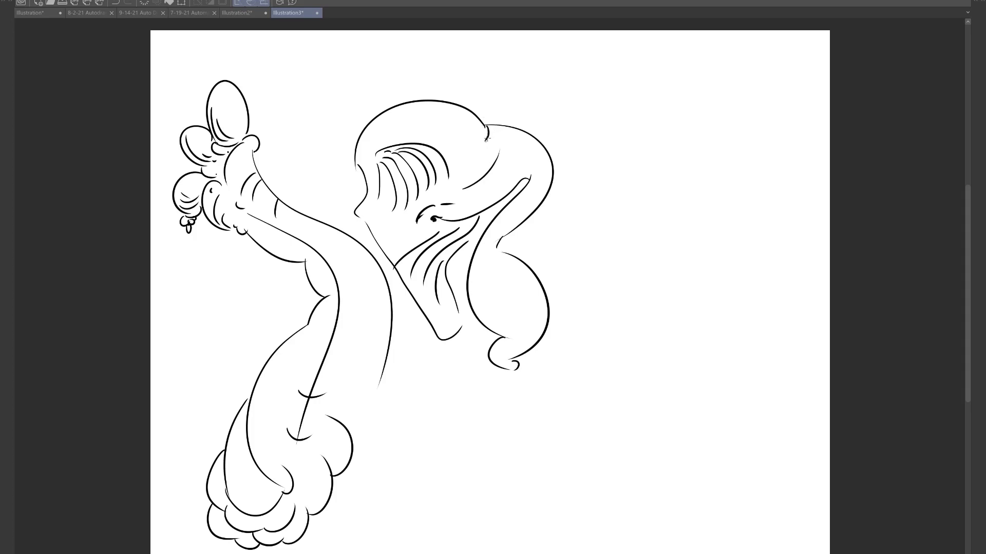
- Draw a rounded, curled crest above the second creature's head with a ribbed underside joining the forehead
{"action": "mouse_move", "coordinate": [371, 61]}
{"action": "left_mouse_down"}
{"action": "mouse_move", "coordinate": [301, 77]}
{"action": "mouse_move", "coordinate": [341, 122]}
{"action": "mouse_move", "coordinate": [327, 138]}
{"action": "mouse_move", "coordinate": [399, 82]}
{"action": "left_mouse_up"}
{"action": "mouse_move", "coordinate": [347, 114]}
{"action": "left_mouse_down"}
{"action": "mouse_move", "coordinate": [380, 110]}
{"action": "mouse_move", "coordinate": [388, 94]}
{"action": "mouse_move", "coordinate": [364, 123]}
{"action": "left_mouse_up"}
{"action": "mouse_move", "coordinate": [395, 91]}
{"action": "left_mouse_down"}
{"action": "mouse_move", "coordinate": [404, 98]}
{"action": "mouse_move", "coordinate": [353, 146]}
{"action": "mouse_move", "coordinate": [357, 164]}
{"action": "left_mouse_up"}
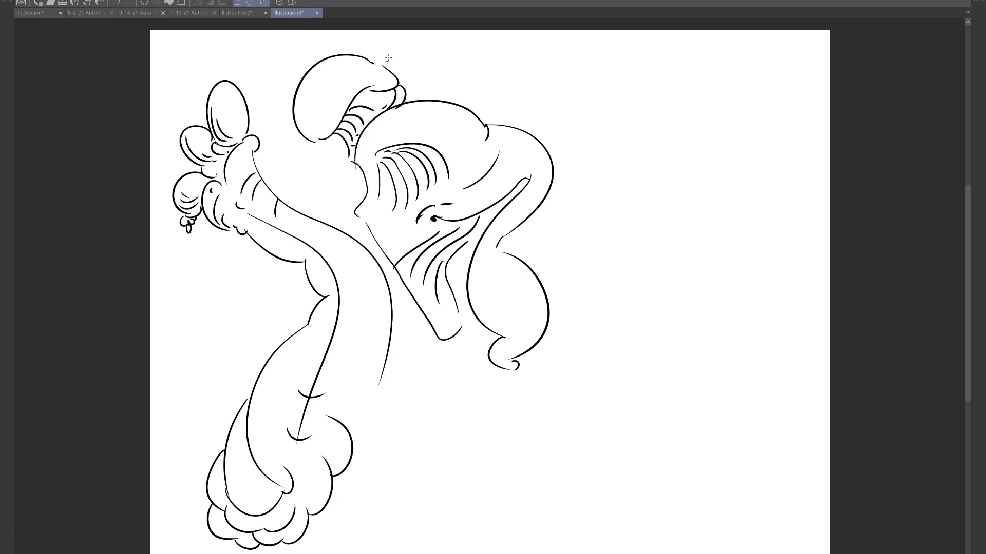
- Add inner contours and a second lobe to the crest, with ragged folds running down to the creature's nose
{"action": "mouse_move", "coordinate": [347, 65]}
{"action": "left_mouse_down"}
{"action": "mouse_move", "coordinate": [316, 130]}
{"action": "mouse_move", "coordinate": [300, 121]}
{"action": "mouse_move", "coordinate": [314, 135]}
{"action": "mouse_move", "coordinate": [344, 85]}
{"action": "mouse_move", "coordinate": [324, 139]}
{"action": "left_mouse_up"}
{"action": "mouse_move", "coordinate": [311, 62]}
{"action": "left_mouse_down"}
{"action": "mouse_move", "coordinate": [278, 139]}
{"action": "mouse_move", "coordinate": [303, 135]}
{"action": "mouse_move", "coordinate": [287, 152]}
{"action": "mouse_move", "coordinate": [322, 154]}
{"action": "left_mouse_up"}
{"action": "mouse_move", "coordinate": [335, 134]}
{"action": "left_mouse_down"}
{"action": "mouse_move", "coordinate": [311, 157]}
{"action": "mouse_move", "coordinate": [351, 163]}
{"action": "mouse_move", "coordinate": [356, 189]}
{"action": "mouse_move", "coordinate": [343, 195]}
{"action": "mouse_move", "coordinate": [352, 197]}
{"action": "mouse_move", "coordinate": [349, 225]}
{"action": "left_mouse_up"}
{"action": "left_click_drag", "start_coordinate": [347, 170], "coordinate": [341, 178]}
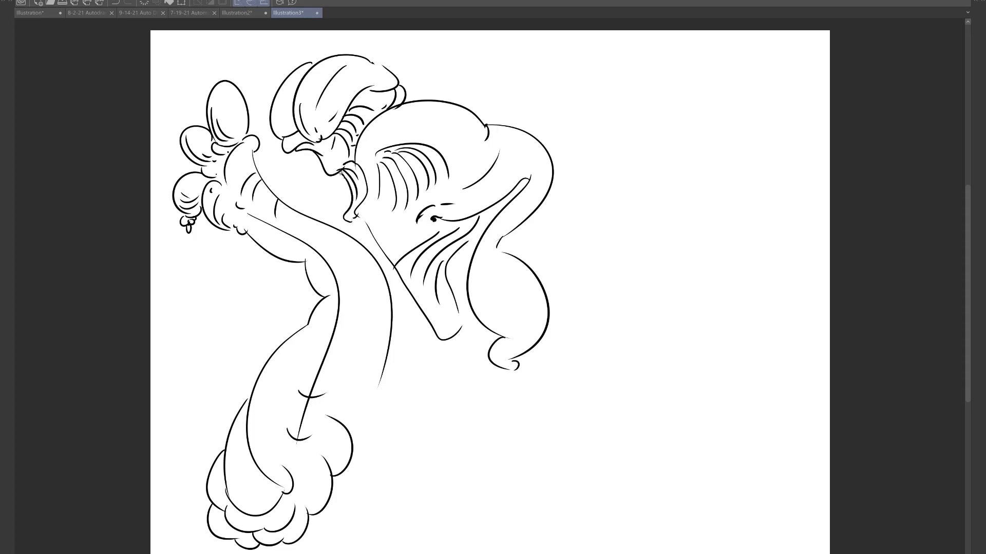
- Draw curved contour bands across the first creature's body and bumps along its outer lower edge
{"action": "left_click_drag", "start_coordinate": [355, 222], "coordinate": [368, 218]}
{"action": "mouse_move", "coordinate": [270, 232]}
{"action": "left_mouse_down"}
{"action": "mouse_move", "coordinate": [274, 251]}
{"action": "mouse_move", "coordinate": [307, 266]}
{"action": "mouse_move", "coordinate": [287, 259]}
{"action": "mouse_move", "coordinate": [310, 285]}
{"action": "mouse_move", "coordinate": [367, 269]}
{"action": "left_mouse_up"}
{"action": "mouse_move", "coordinate": [345, 309]}
{"action": "left_mouse_down"}
{"action": "mouse_move", "coordinate": [382, 324]}
{"action": "mouse_move", "coordinate": [374, 363]}
{"action": "left_mouse_up"}
{"action": "left_click_drag", "start_coordinate": [284, 344], "coordinate": [321, 338]}
{"action": "mouse_move", "coordinate": [267, 366]}
{"action": "left_mouse_down"}
{"action": "mouse_move", "coordinate": [320, 359]}
{"action": "mouse_move", "coordinate": [373, 395]}
{"action": "mouse_move", "coordinate": [357, 447]}
{"action": "left_mouse_up"}
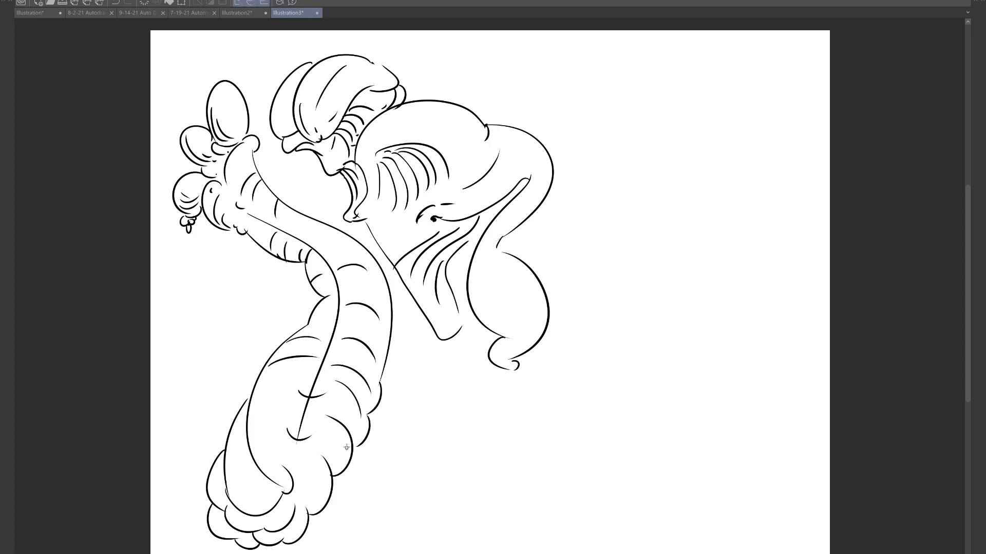
{"action": "left_click_drag", "start_coordinate": [250, 411], "coordinate": [292, 413]}
- Draw a ribbed round bulb with clustered folds beside the first creature's lower body and add small eye-like marks on the body
{"action": "left_click_drag", "start_coordinate": [283, 340], "coordinate": [208, 399]}
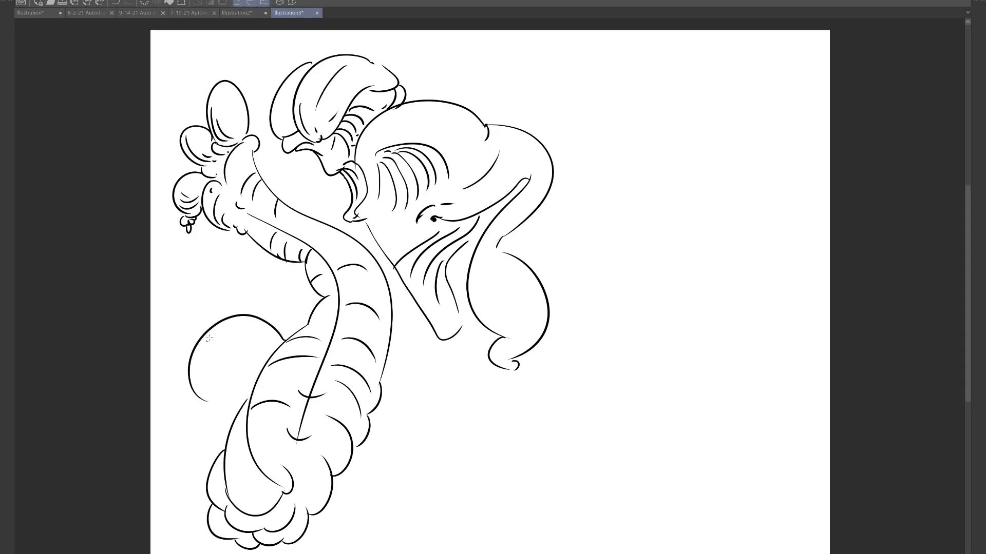
{"action": "left_click_drag", "start_coordinate": [206, 334], "coordinate": [214, 394]}
{"action": "mouse_move", "coordinate": [226, 320]}
{"action": "left_mouse_down"}
{"action": "mouse_move", "coordinate": [218, 372]}
{"action": "mouse_move", "coordinate": [246, 339]}
{"action": "mouse_move", "coordinate": [242, 367]}
{"action": "left_mouse_up"}
{"action": "left_click_drag", "start_coordinate": [270, 324], "coordinate": [260, 364]}
{"action": "mouse_move", "coordinate": [200, 394]}
{"action": "left_mouse_down"}
{"action": "mouse_move", "coordinate": [233, 394]}
{"action": "mouse_move", "coordinate": [239, 368]}
{"action": "mouse_move", "coordinate": [220, 384]}
{"action": "left_mouse_up"}
{"action": "mouse_move", "coordinate": [237, 393]}
{"action": "left_mouse_down"}
{"action": "mouse_move", "coordinate": [225, 395]}
{"action": "mouse_move", "coordinate": [223, 413]}
{"action": "mouse_move", "coordinate": [213, 410]}
{"action": "mouse_move", "coordinate": [249, 386]}
{"action": "left_mouse_up"}
{"action": "mouse_move", "coordinate": [232, 410]}
{"action": "left_mouse_down"}
{"action": "mouse_move", "coordinate": [219, 422]}
{"action": "mouse_move", "coordinate": [229, 426]}
{"action": "mouse_move", "coordinate": [209, 434]}
{"action": "mouse_move", "coordinate": [221, 445]}
{"action": "mouse_move", "coordinate": [197, 414]}
{"action": "mouse_move", "coordinate": [226, 444]}
{"action": "left_mouse_up"}
{"action": "left_click_drag", "start_coordinate": [283, 405], "coordinate": [326, 417]}
{"action": "mouse_move", "coordinate": [324, 456]}
{"action": "left_mouse_down"}
{"action": "mouse_move", "coordinate": [289, 467]}
{"action": "mouse_move", "coordinate": [309, 458]}
{"action": "mouse_move", "coordinate": [279, 436]}
{"action": "left_mouse_up"}
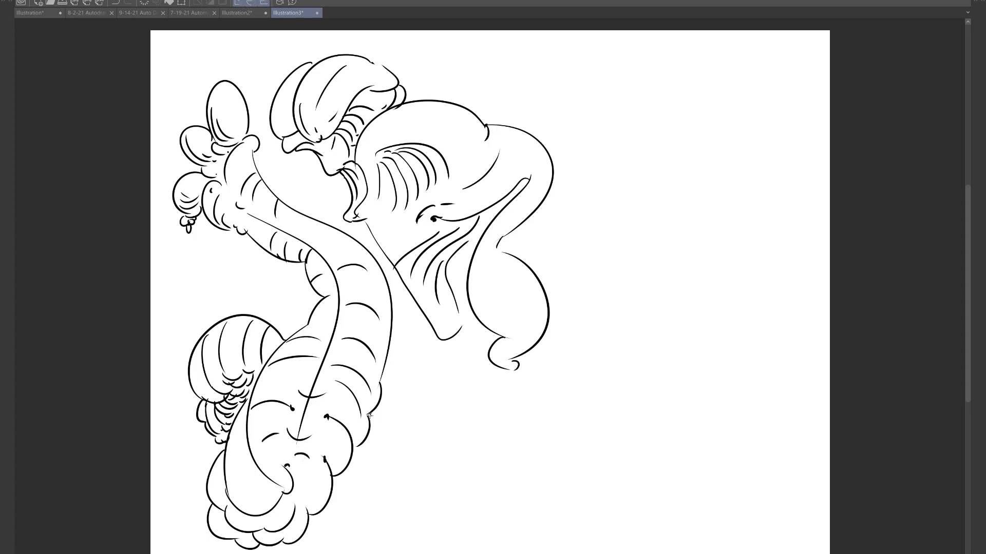
- Draw three small curved limbs with rounded ends along the outer side of the first creature's lower body
{"action": "mouse_move", "coordinate": [368, 414]}
{"action": "left_mouse_down"}
{"action": "mouse_move", "coordinate": [403, 454]}
{"action": "mouse_move", "coordinate": [377, 437]}
{"action": "mouse_move", "coordinate": [396, 470]}
{"action": "mouse_move", "coordinate": [405, 448]}
{"action": "mouse_move", "coordinate": [367, 471]}
{"action": "mouse_move", "coordinate": [363, 523]}
{"action": "left_mouse_up"}
{"action": "mouse_move", "coordinate": [349, 475]}
{"action": "left_mouse_down"}
{"action": "mouse_move", "coordinate": [360, 535]}
{"action": "mouse_move", "coordinate": [368, 531]}
{"action": "mouse_move", "coordinate": [341, 527]}
{"action": "mouse_move", "coordinate": [357, 513]}
{"action": "left_mouse_up"}
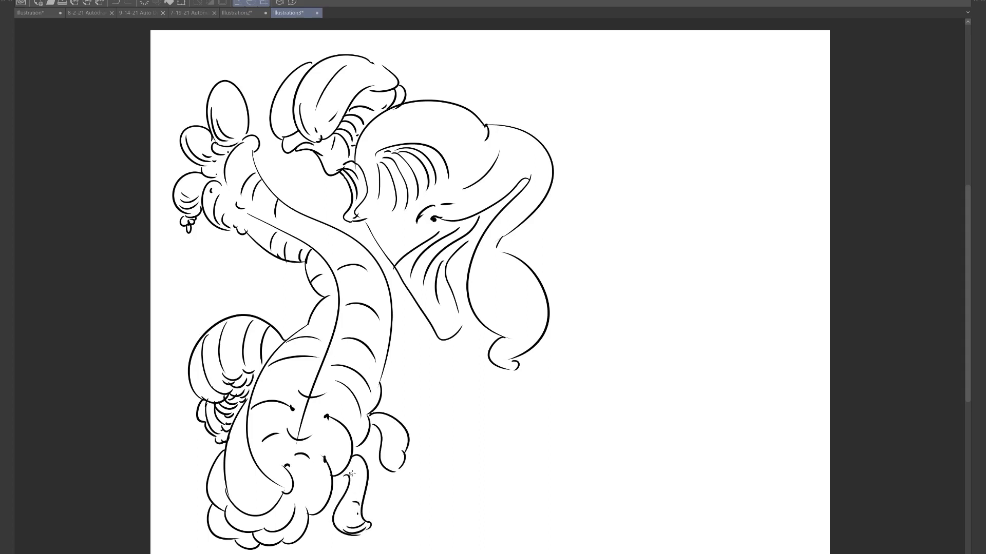
{"action": "left_click_drag", "start_coordinate": [354, 475], "coordinate": [335, 479]}
{"action": "left_click_drag", "start_coordinate": [394, 451], "coordinate": [404, 463]}
{"action": "mouse_move", "coordinate": [389, 361]}
{"action": "left_mouse_down"}
{"action": "mouse_move", "coordinate": [422, 349]}
{"action": "mouse_move", "coordinate": [392, 374]}
{"action": "mouse_move", "coordinate": [389, 365]}
{"action": "mouse_move", "coordinate": [406, 391]}
{"action": "mouse_move", "coordinate": [428, 399]}
{"action": "mouse_move", "coordinate": [434, 387]}
{"action": "mouse_move", "coordinate": [410, 399]}
{"action": "left_mouse_up"}
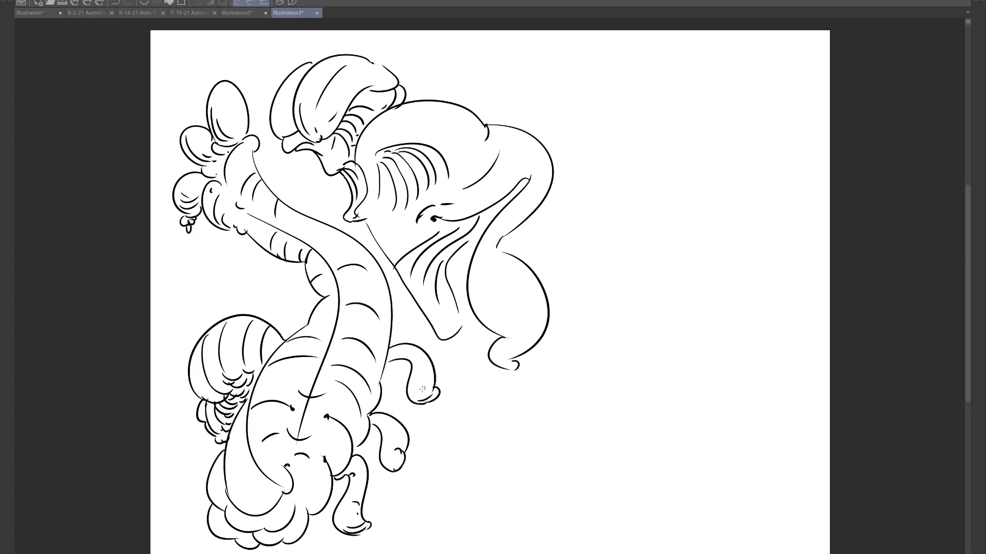
{"action": "left_click_drag", "start_coordinate": [409, 359], "coordinate": [414, 388]}
{"action": "left_click_drag", "start_coordinate": [397, 350], "coordinate": [388, 366]}
- Draw a frilled arm from the body's inner bend and stack clusters of small bulbs beside it and the ribbed bulb
{"action": "mouse_move", "coordinate": [304, 264]}
{"action": "left_mouse_down"}
{"action": "mouse_move", "coordinate": [249, 266]}
{"action": "mouse_move", "coordinate": [270, 304]}
{"action": "mouse_move", "coordinate": [257, 289]}
{"action": "mouse_move", "coordinate": [254, 300]}
{"action": "mouse_move", "coordinate": [275, 279]}
{"action": "mouse_move", "coordinate": [277, 288]}
{"action": "mouse_move", "coordinate": [295, 279]}
{"action": "mouse_move", "coordinate": [314, 301]}
{"action": "mouse_move", "coordinate": [268, 279]}
{"action": "mouse_move", "coordinate": [255, 299]}
{"action": "mouse_move", "coordinate": [273, 276]}
{"action": "mouse_move", "coordinate": [289, 277]}
{"action": "mouse_move", "coordinate": [260, 292]}
{"action": "left_mouse_up"}
{"action": "mouse_move", "coordinate": [264, 277]}
{"action": "left_mouse_down"}
{"action": "mouse_move", "coordinate": [227, 247]}
{"action": "mouse_move", "coordinate": [236, 277]}
{"action": "mouse_move", "coordinate": [229, 269]}
{"action": "mouse_move", "coordinate": [227, 288]}
{"action": "mouse_move", "coordinate": [225, 262]}
{"action": "mouse_move", "coordinate": [204, 289]}
{"action": "mouse_move", "coordinate": [185, 285]}
{"action": "mouse_move", "coordinate": [208, 276]}
{"action": "mouse_move", "coordinate": [215, 283]}
{"action": "mouse_move", "coordinate": [191, 289]}
{"action": "mouse_move", "coordinate": [214, 281]}
{"action": "mouse_move", "coordinate": [228, 305]}
{"action": "left_mouse_up"}
{"action": "mouse_move", "coordinate": [227, 303]}
{"action": "left_mouse_down"}
{"action": "mouse_move", "coordinate": [191, 295]}
{"action": "mouse_move", "coordinate": [195, 307]}
{"action": "mouse_move", "coordinate": [227, 310]}
{"action": "mouse_move", "coordinate": [188, 303]}
{"action": "mouse_move", "coordinate": [220, 327]}
{"action": "left_mouse_up"}
{"action": "mouse_move", "coordinate": [229, 309]}
{"action": "left_mouse_down"}
{"action": "mouse_move", "coordinate": [194, 315]}
{"action": "mouse_move", "coordinate": [216, 322]}
{"action": "left_mouse_up"}
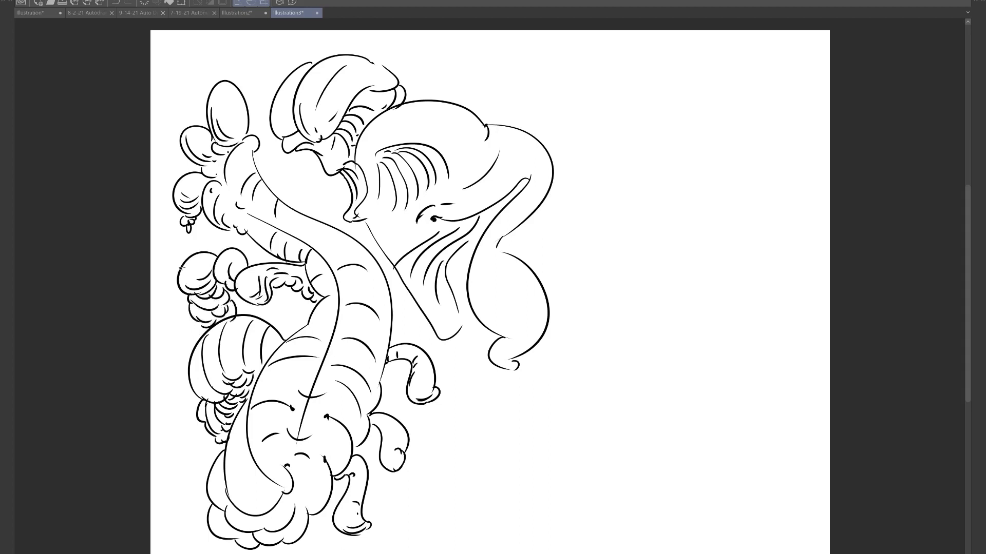
{"action": "mouse_move", "coordinate": [180, 268]}
{"action": "left_mouse_down"}
{"action": "mouse_move", "coordinate": [174, 350]}
{"action": "mouse_move", "coordinate": [198, 327]}
{"action": "mouse_move", "coordinate": [182, 334]}
{"action": "mouse_move", "coordinate": [188, 348]}
{"action": "mouse_move", "coordinate": [179, 366]}
{"action": "mouse_move", "coordinate": [175, 353]}
{"action": "mouse_move", "coordinate": [182, 398]}
{"action": "left_mouse_up"}
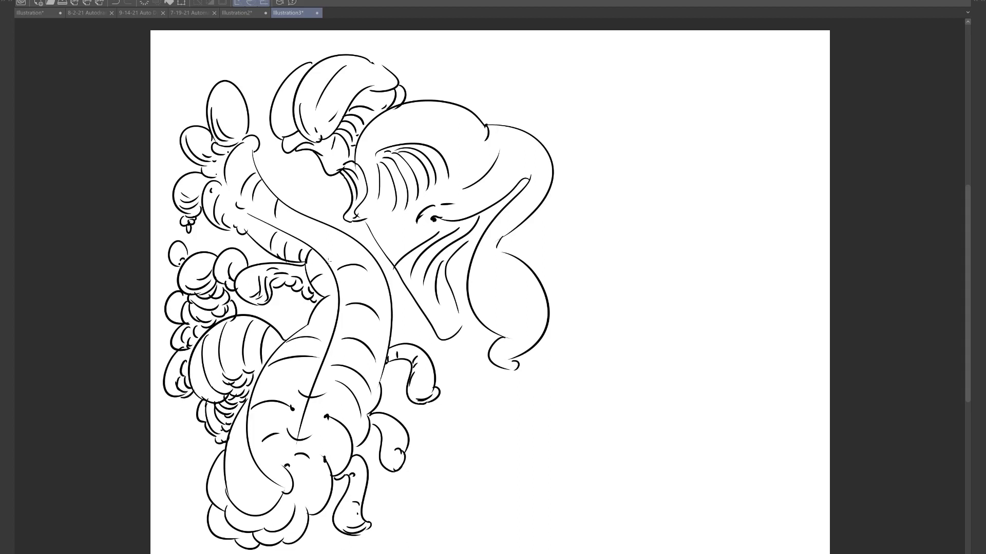
- Accent the ribbed bulb and detail the first creature's body with a broken centre line, extra bands and dark creases
{"action": "mouse_move", "coordinate": [279, 302]}
{"action": "left_mouse_down"}
{"action": "mouse_move", "coordinate": [261, 368]}
{"action": "mouse_move", "coordinate": [262, 353]}
{"action": "mouse_move", "coordinate": [237, 357]}
{"action": "mouse_move", "coordinate": [246, 342]}
{"action": "mouse_move", "coordinate": [242, 367]}
{"action": "mouse_move", "coordinate": [222, 362]}
{"action": "mouse_move", "coordinate": [226, 373]}
{"action": "mouse_move", "coordinate": [206, 379]}
{"action": "mouse_move", "coordinate": [197, 400]}
{"action": "left_mouse_up"}
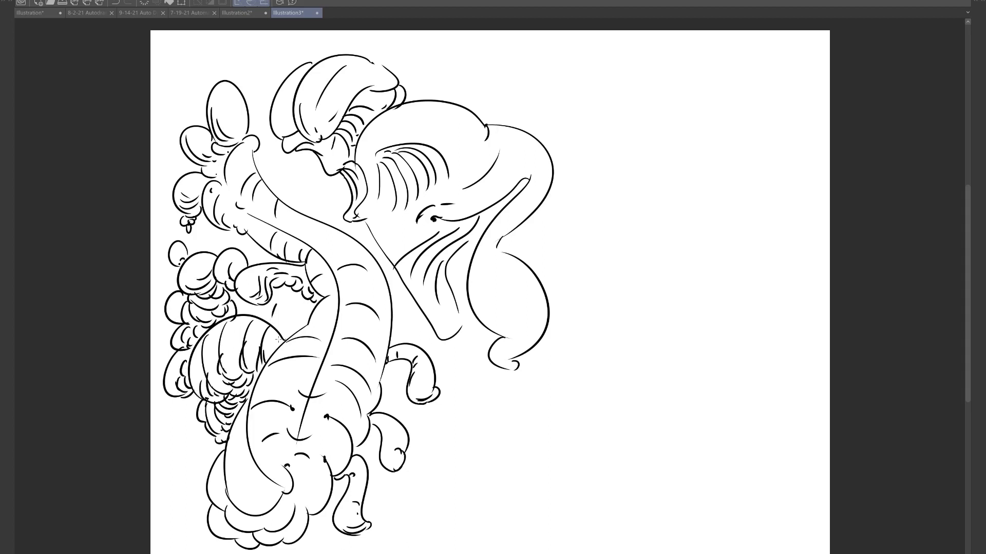
{"action": "left_click_drag", "start_coordinate": [271, 329], "coordinate": [315, 322]}
{"action": "left_click_drag", "start_coordinate": [380, 328], "coordinate": [388, 340]}
{"action": "mouse_move", "coordinate": [362, 240]}
{"action": "left_mouse_down"}
{"action": "mouse_move", "coordinate": [311, 225]}
{"action": "mouse_move", "coordinate": [324, 224]}
{"action": "mouse_move", "coordinate": [294, 235]}
{"action": "mouse_move", "coordinate": [304, 216]}
{"action": "mouse_move", "coordinate": [283, 232]}
{"action": "mouse_move", "coordinate": [314, 226]}
{"action": "mouse_move", "coordinate": [354, 249]}
{"action": "mouse_move", "coordinate": [363, 272]}
{"action": "mouse_move", "coordinate": [366, 351]}
{"action": "mouse_move", "coordinate": [339, 424]}
{"action": "left_mouse_up"}
{"action": "left_click_drag", "start_coordinate": [263, 197], "coordinate": [256, 209]}
{"action": "left_click_drag", "start_coordinate": [278, 211], "coordinate": [293, 220]}
{"action": "mouse_move", "coordinate": [226, 179]}
{"action": "left_mouse_down"}
{"action": "mouse_move", "coordinate": [235, 202]}
{"action": "mouse_move", "coordinate": [223, 187]}
{"action": "left_mouse_up"}
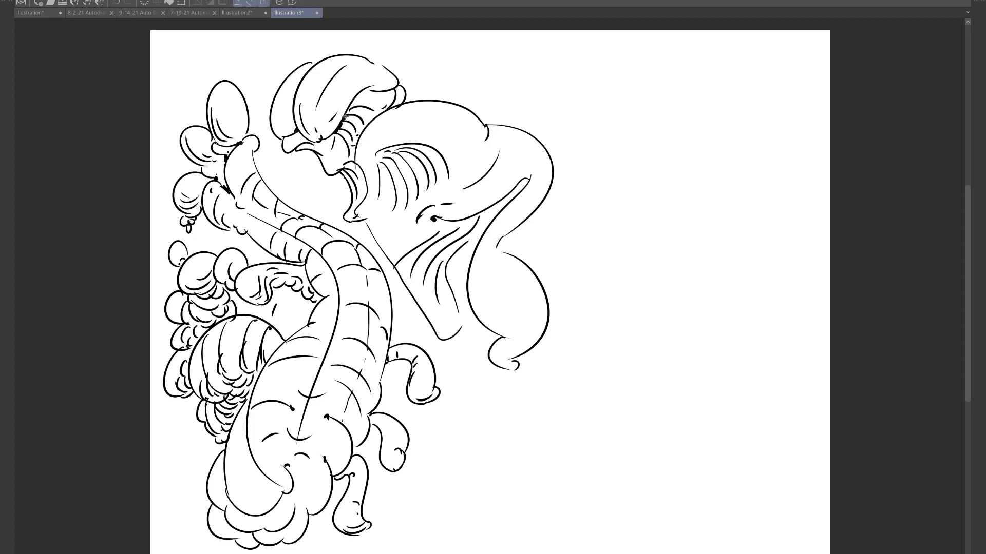
- Fill the underside of the second creature's crest with short dense rib and hatch strokes
{"action": "mouse_move", "coordinate": [360, 95]}
{"action": "left_mouse_down"}
{"action": "mouse_move", "coordinate": [350, 114]}
{"action": "mouse_move", "coordinate": [367, 110]}
{"action": "left_mouse_up"}
{"action": "left_click_drag", "start_coordinate": [381, 93], "coordinate": [374, 109]}
{"action": "mouse_move", "coordinate": [389, 90]}
{"action": "left_mouse_down"}
{"action": "mouse_move", "coordinate": [375, 112]}
{"action": "mouse_move", "coordinate": [351, 115]}
{"action": "left_mouse_up"}
{"action": "left_click_drag", "start_coordinate": [361, 111], "coordinate": [350, 123]}
{"action": "left_click_drag", "start_coordinate": [349, 127], "coordinate": [342, 133]}
{"action": "mouse_move", "coordinate": [348, 123]}
{"action": "left_mouse_down"}
{"action": "mouse_move", "coordinate": [346, 140]}
{"action": "mouse_move", "coordinate": [326, 148]}
{"action": "left_mouse_up"}
{"action": "left_click_drag", "start_coordinate": [322, 148], "coordinate": [317, 156]}
{"action": "left_click_drag", "start_coordinate": [344, 138], "coordinate": [319, 165]}
{"action": "left_click_drag", "start_coordinate": [348, 145], "coordinate": [329, 172]}
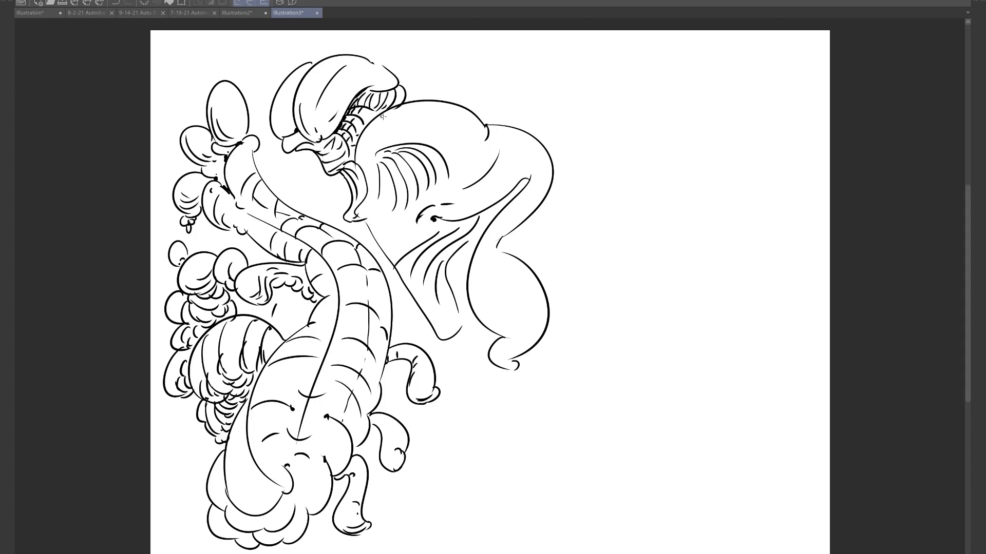
- Add contour lines over the second creature's domed head, scallop its fan and deepen the folds along the jaw
{"action": "mouse_move", "coordinate": [383, 117]}
{"action": "left_mouse_down"}
{"action": "mouse_move", "coordinate": [398, 130]}
{"action": "mouse_move", "coordinate": [414, 105]}
{"action": "mouse_move", "coordinate": [392, 144]}
{"action": "left_mouse_up"}
{"action": "mouse_move", "coordinate": [430, 106]}
{"action": "left_mouse_down"}
{"action": "mouse_move", "coordinate": [413, 123]}
{"action": "mouse_move", "coordinate": [420, 137]}
{"action": "mouse_move", "coordinate": [438, 113]}
{"action": "mouse_move", "coordinate": [426, 145]}
{"action": "left_mouse_up"}
{"action": "mouse_move", "coordinate": [478, 120]}
{"action": "left_mouse_down"}
{"action": "mouse_move", "coordinate": [456, 161]}
{"action": "mouse_move", "coordinate": [470, 175]}
{"action": "mouse_move", "coordinate": [460, 185]}
{"action": "mouse_move", "coordinate": [428, 189]}
{"action": "mouse_move", "coordinate": [402, 210]}
{"action": "mouse_move", "coordinate": [375, 210]}
{"action": "mouse_move", "coordinate": [377, 201]}
{"action": "mouse_move", "coordinate": [367, 212]}
{"action": "mouse_move", "coordinate": [391, 246]}
{"action": "mouse_move", "coordinate": [367, 236]}
{"action": "mouse_move", "coordinate": [430, 339]}
{"action": "mouse_move", "coordinate": [462, 321]}
{"action": "left_mouse_up"}
- Add curved bands and a dashed centre line to the teardrop tail, and darken the crease at the neck's bend
{"action": "mouse_move", "coordinate": [468, 247]}
{"action": "left_mouse_down"}
{"action": "mouse_move", "coordinate": [453, 278]}
{"action": "mouse_move", "coordinate": [472, 305]}
{"action": "left_mouse_up"}
{"action": "mouse_move", "coordinate": [492, 268]}
{"action": "left_mouse_down"}
{"action": "mouse_move", "coordinate": [501, 305]}
{"action": "mouse_move", "coordinate": [497, 295]}
{"action": "mouse_move", "coordinate": [483, 319]}
{"action": "mouse_move", "coordinate": [474, 288]}
{"action": "left_mouse_up"}
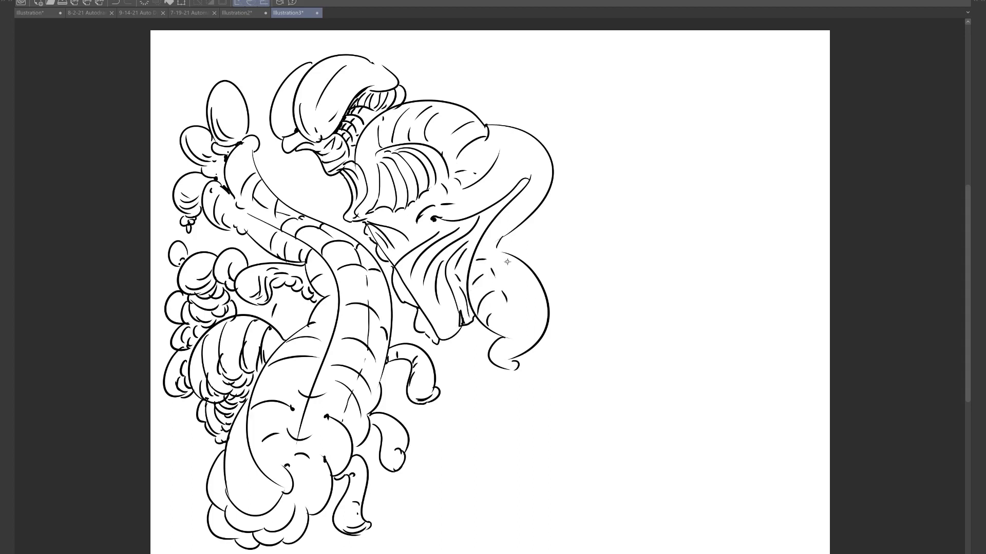
{"action": "mouse_move", "coordinate": [497, 257]}
{"action": "left_mouse_down"}
{"action": "mouse_move", "coordinate": [511, 263]}
{"action": "mouse_move", "coordinate": [505, 286]}
{"action": "left_mouse_up"}
{"action": "mouse_move", "coordinate": [512, 278]}
{"action": "left_mouse_down"}
{"action": "mouse_move", "coordinate": [534, 286]}
{"action": "mouse_move", "coordinate": [519, 294]}
{"action": "mouse_move", "coordinate": [535, 318]}
{"action": "mouse_move", "coordinate": [512, 307]}
{"action": "mouse_move", "coordinate": [537, 319]}
{"action": "mouse_move", "coordinate": [516, 316]}
{"action": "mouse_move", "coordinate": [526, 333]}
{"action": "mouse_move", "coordinate": [517, 339]}
{"action": "left_mouse_up"}
{"action": "left_click_drag", "start_coordinate": [530, 178], "coordinate": [522, 173]}
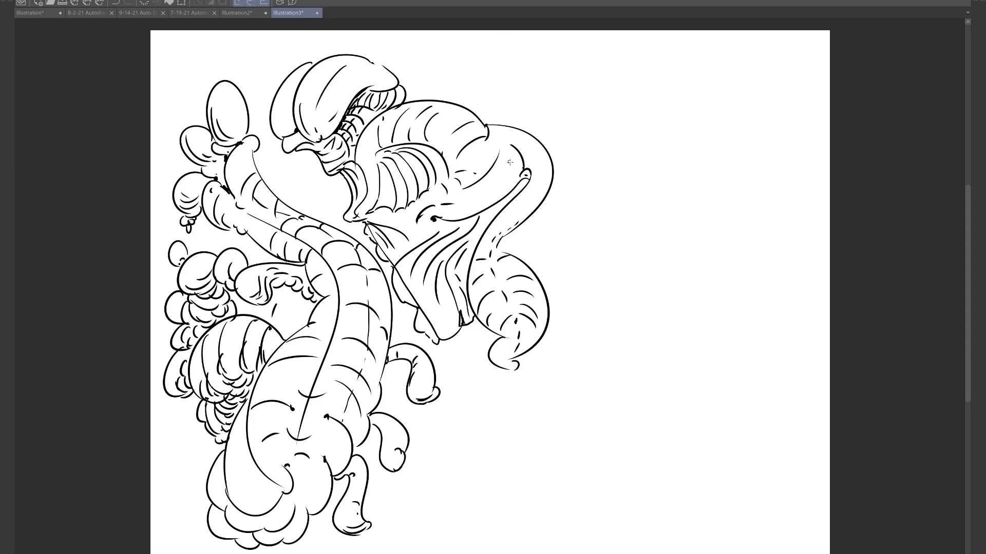
- Draw short curved contour strokes along the second creature's neck between the eye and the bend
{"action": "left_click_drag", "start_coordinate": [509, 162], "coordinate": [507, 186]}
{"action": "mouse_move", "coordinate": [505, 177]}
{"action": "left_mouse_down"}
{"action": "mouse_move", "coordinate": [492, 200]}
{"action": "mouse_move", "coordinate": [469, 211]}
{"action": "left_mouse_up"}
{"action": "mouse_move", "coordinate": [458, 208]}
{"action": "left_mouse_down"}
{"action": "mouse_move", "coordinate": [452, 214]}
{"action": "mouse_move", "coordinate": [461, 212]}
{"action": "left_mouse_up"}
{"action": "left_click_drag", "start_coordinate": [497, 194], "coordinate": [482, 203]}
- Add small knobs at the neck's bend and start a cluster of round berries on top of the neck
{"action": "mouse_move", "coordinate": [528, 152]}
{"action": "left_mouse_down"}
{"action": "mouse_move", "coordinate": [533, 177]}
{"action": "mouse_move", "coordinate": [514, 138]}
{"action": "mouse_move", "coordinate": [490, 158]}
{"action": "mouse_move", "coordinate": [519, 152]}
{"action": "mouse_move", "coordinate": [479, 100]}
{"action": "mouse_move", "coordinate": [500, 105]}
{"action": "left_mouse_up"}
{"action": "mouse_move", "coordinate": [504, 110]}
{"action": "left_mouse_down"}
{"action": "mouse_move", "coordinate": [516, 124]}
{"action": "mouse_move", "coordinate": [496, 86]}
{"action": "mouse_move", "coordinate": [511, 100]}
{"action": "mouse_move", "coordinate": [475, 102]}
{"action": "mouse_move", "coordinate": [507, 87]}
{"action": "left_mouse_up"}
{"action": "mouse_move", "coordinate": [510, 99]}
{"action": "left_mouse_down"}
{"action": "mouse_move", "coordinate": [513, 107]}
{"action": "mouse_move", "coordinate": [510, 96]}
{"action": "left_mouse_up"}
{"action": "key", "text": "ctrl+z"}
{"action": "left_click_drag", "start_coordinate": [493, 95], "coordinate": [482, 112]}
{"action": "left_click_drag", "start_coordinate": [492, 107], "coordinate": [495, 124]}
- Extend the berry cluster with outer bulbs, give some of them spiky tips and darken the gaps at its base
{"action": "mouse_move", "coordinate": [478, 83]}
{"action": "left_mouse_down"}
{"action": "mouse_move", "coordinate": [501, 94]}
{"action": "mouse_move", "coordinate": [469, 103]}
{"action": "mouse_move", "coordinate": [468, 73]}
{"action": "mouse_move", "coordinate": [528, 96]}
{"action": "left_mouse_up"}
{"action": "left_click_drag", "start_coordinate": [528, 89], "coordinate": [529, 83]}
{"action": "left_click_drag", "start_coordinate": [534, 77], "coordinate": [545, 63]}
{"action": "left_click_drag", "start_coordinate": [537, 77], "coordinate": [547, 75]}
{"action": "mouse_move", "coordinate": [531, 75]}
{"action": "left_mouse_down"}
{"action": "mouse_move", "coordinate": [533, 63]}
{"action": "mouse_move", "coordinate": [474, 54]}
{"action": "mouse_move", "coordinate": [535, 95]}
{"action": "mouse_move", "coordinate": [539, 114]}
{"action": "mouse_move", "coordinate": [512, 117]}
{"action": "mouse_move", "coordinate": [516, 128]}
{"action": "mouse_move", "coordinate": [498, 125]}
{"action": "mouse_move", "coordinate": [519, 128]}
{"action": "mouse_move", "coordinate": [485, 114]}
{"action": "mouse_move", "coordinate": [499, 126]}
{"action": "left_mouse_up"}
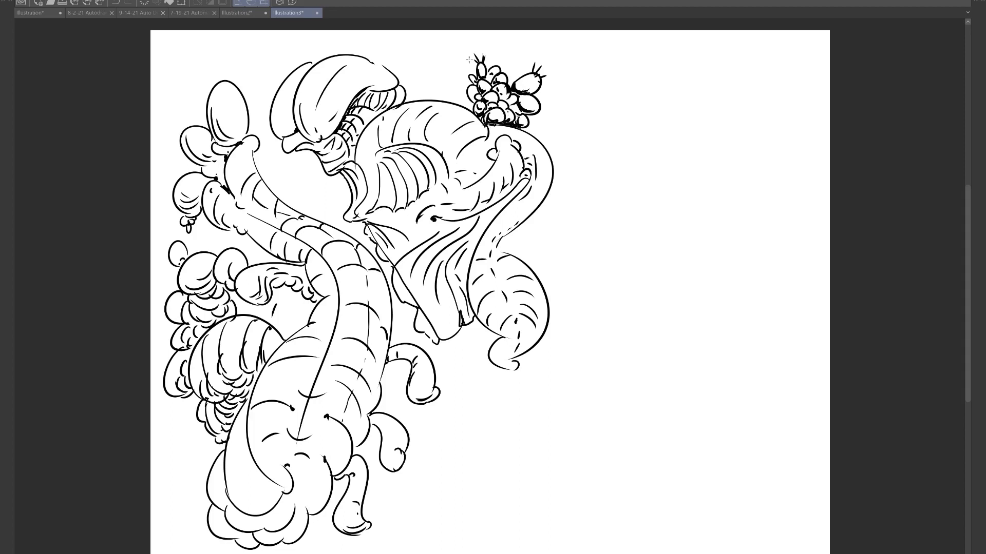
- Draw a narrow stalk with a ringed collar and curved ribs hanging below the second creature's pleated body
{"action": "left_click_drag", "start_coordinate": [468, 89], "coordinate": [474, 99]}
{"action": "left_click_drag", "start_coordinate": [415, 212], "coordinate": [413, 230]}
{"action": "mouse_move", "coordinate": [450, 319]}
{"action": "left_mouse_down"}
{"action": "mouse_move", "coordinate": [442, 357]}
{"action": "mouse_move", "coordinate": [476, 363]}
{"action": "mouse_move", "coordinate": [437, 363]}
{"action": "mouse_move", "coordinate": [465, 367]}
{"action": "mouse_move", "coordinate": [440, 374]}
{"action": "mouse_move", "coordinate": [462, 370]}
{"action": "mouse_move", "coordinate": [447, 380]}
{"action": "mouse_move", "coordinate": [469, 372]}
{"action": "mouse_move", "coordinate": [446, 403]}
{"action": "left_mouse_up"}
{"action": "mouse_move", "coordinate": [446, 406]}
{"action": "left_mouse_down"}
{"action": "mouse_move", "coordinate": [473, 401]}
{"action": "mouse_move", "coordinate": [461, 413]}
{"action": "mouse_move", "coordinate": [471, 422]}
{"action": "mouse_move", "coordinate": [454, 433]}
{"action": "mouse_move", "coordinate": [465, 439]}
{"action": "left_mouse_up"}
{"action": "mouse_move", "coordinate": [488, 422]}
{"action": "left_mouse_down"}
{"action": "mouse_move", "coordinate": [454, 448]}
{"action": "mouse_move", "coordinate": [475, 466]}
{"action": "left_mouse_up"}
{"action": "mouse_move", "coordinate": [488, 451]}
{"action": "left_mouse_down"}
{"action": "mouse_move", "coordinate": [484, 470]}
{"action": "mouse_move", "coordinate": [461, 480]}
{"action": "left_mouse_up"}
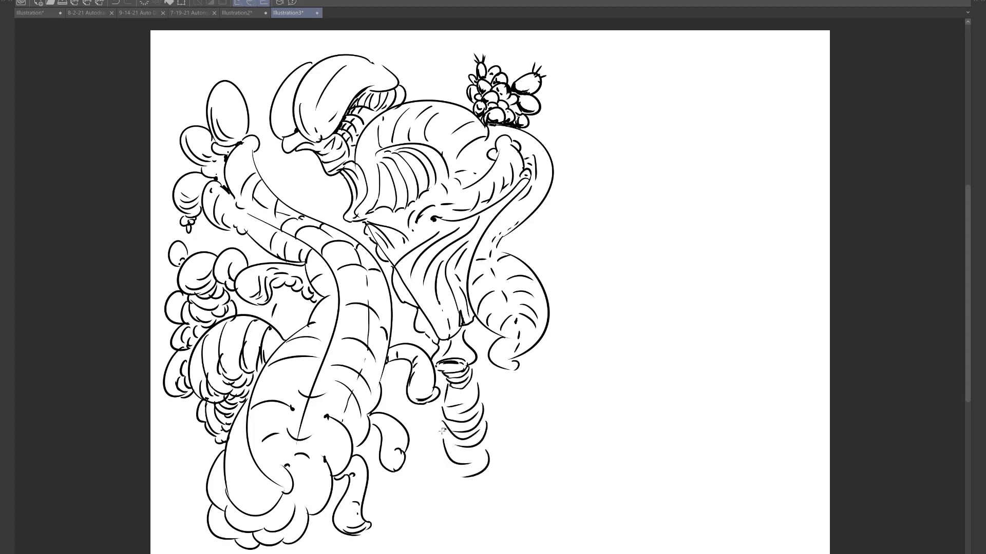
- Widen the ribbed stalk downward into stacked bulging segments that reach the bottom of the canvas
{"action": "mouse_move", "coordinate": [442, 430]}
{"action": "left_mouse_down"}
{"action": "mouse_move", "coordinate": [434, 478]}
{"action": "mouse_move", "coordinate": [470, 502]}
{"action": "mouse_move", "coordinate": [446, 500]}
{"action": "left_mouse_up"}
{"action": "mouse_move", "coordinate": [434, 472]}
{"action": "left_mouse_down"}
{"action": "mouse_move", "coordinate": [411, 496]}
{"action": "mouse_move", "coordinate": [422, 516]}
{"action": "left_mouse_up"}
{"action": "left_click_drag", "start_coordinate": [492, 492], "coordinate": [504, 508]}
{"action": "left_click_drag", "start_coordinate": [505, 506], "coordinate": [473, 535]}
{"action": "left_click_drag", "start_coordinate": [417, 506], "coordinate": [411, 553]}
{"action": "left_click_drag", "start_coordinate": [500, 527], "coordinate": [507, 553]}
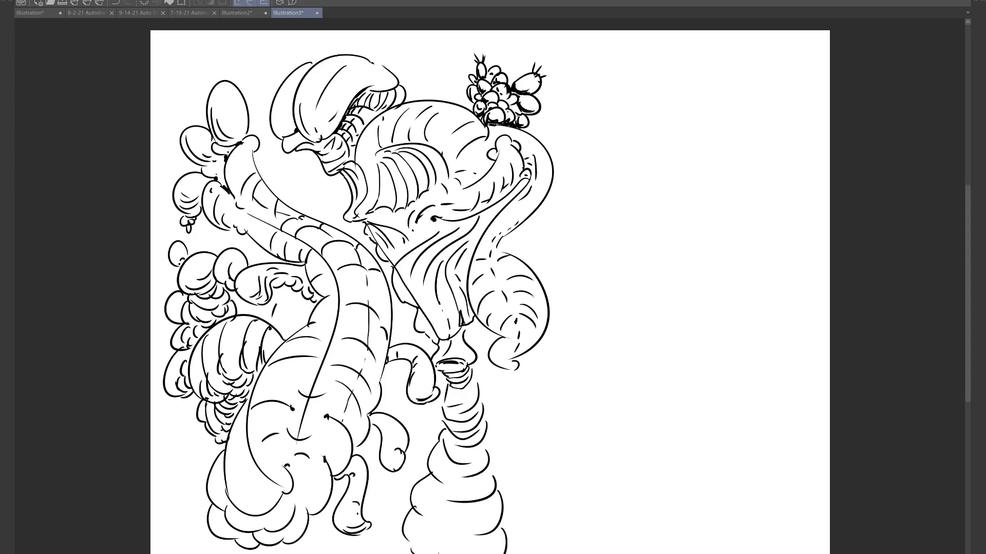
- Add fold lines to the stalk's lowest segments and wavy bumps along its upper and outer edges
{"action": "left_click_drag", "start_coordinate": [418, 536], "coordinate": [472, 552]}
{"action": "left_click_drag", "start_coordinate": [488, 524], "coordinate": [476, 531]}
{"action": "left_click_drag", "start_coordinate": [477, 526], "coordinate": [459, 532]}
{"action": "left_click_drag", "start_coordinate": [482, 407], "coordinate": [464, 380]}
{"action": "left_click_drag", "start_coordinate": [447, 381], "coordinate": [440, 395]}
{"action": "left_click_drag", "start_coordinate": [447, 401], "coordinate": [433, 424]}
{"action": "mouse_move", "coordinate": [446, 418]}
{"action": "left_mouse_down"}
{"action": "mouse_move", "coordinate": [428, 433]}
{"action": "mouse_move", "coordinate": [404, 499]}
{"action": "left_mouse_up"}
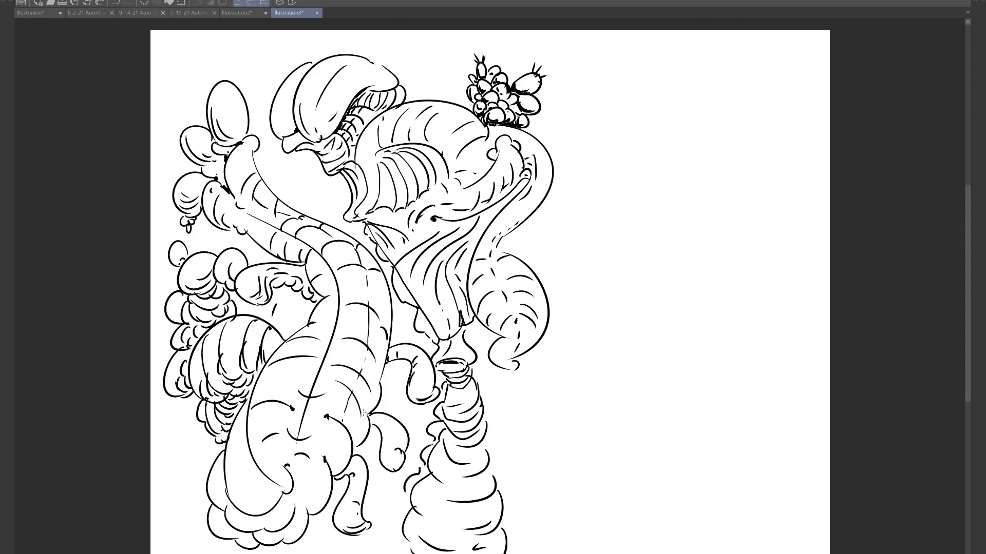
- Draw a pointed, folded creature with small knobs at its tip in the lower-left corner of the canvas
{"action": "mouse_move", "coordinate": [175, 409]}
{"action": "left_mouse_down"}
{"action": "mouse_move", "coordinate": [151, 446]}
{"action": "mouse_move", "coordinate": [191, 479]}
{"action": "mouse_move", "coordinate": [185, 519]}
{"action": "left_mouse_up"}
{"action": "mouse_move", "coordinate": [194, 465]}
{"action": "left_mouse_down"}
{"action": "mouse_move", "coordinate": [160, 484]}
{"action": "mouse_move", "coordinate": [177, 502]}
{"action": "mouse_move", "coordinate": [159, 519]}
{"action": "mouse_move", "coordinate": [203, 552]}
{"action": "mouse_move", "coordinate": [162, 552]}
{"action": "mouse_move", "coordinate": [212, 553]}
{"action": "left_mouse_up"}
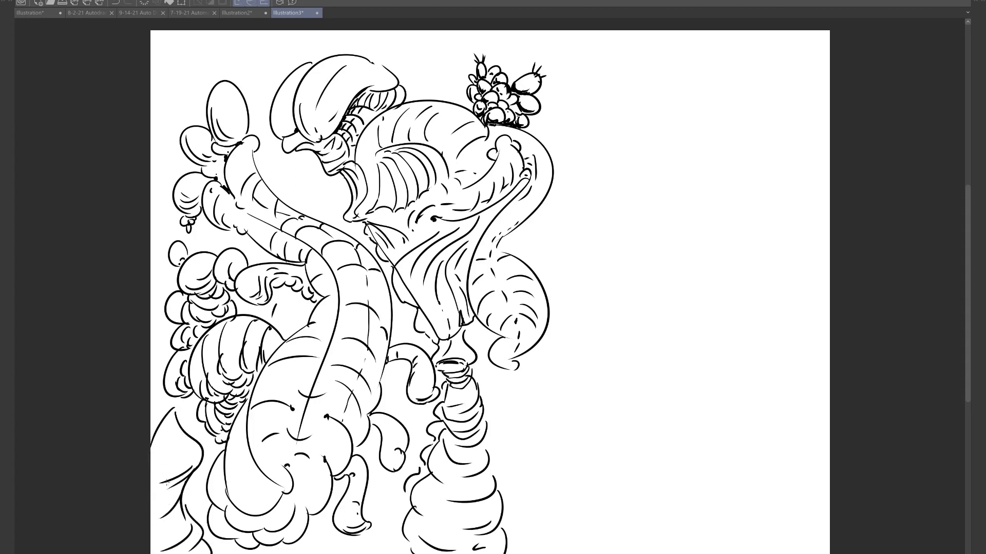
{"action": "mouse_move", "coordinate": [173, 414]}
{"action": "left_mouse_down"}
{"action": "mouse_move", "coordinate": [168, 457]}
{"action": "mouse_move", "coordinate": [182, 442]}
{"action": "left_mouse_up"}
{"action": "mouse_move", "coordinate": [170, 410]}
{"action": "left_mouse_down"}
{"action": "mouse_move", "coordinate": [154, 416]}
{"action": "mouse_move", "coordinate": [164, 470]}
{"action": "left_mouse_up"}
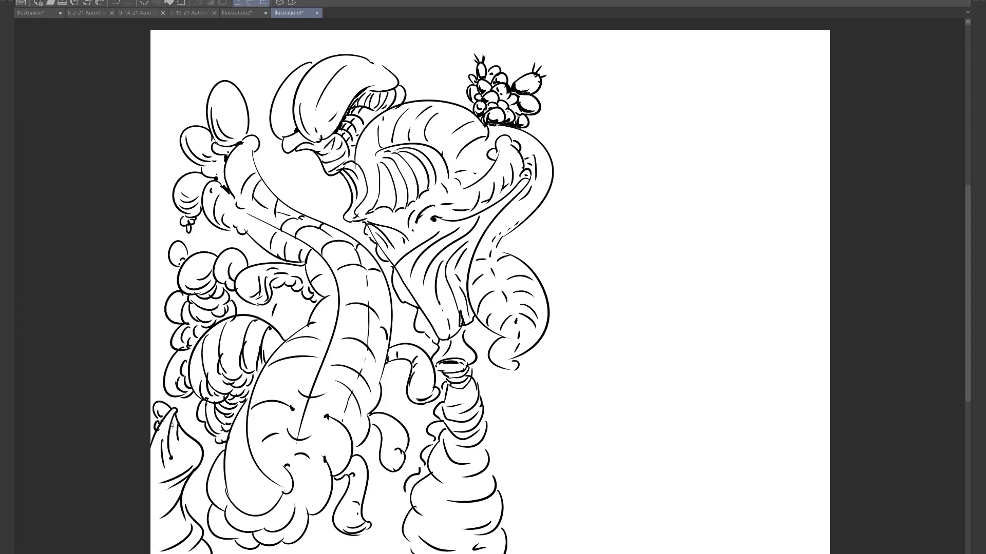
{"action": "mouse_move", "coordinate": [180, 417]}
{"action": "left_mouse_down"}
{"action": "mouse_move", "coordinate": [162, 453]}
{"action": "mouse_move", "coordinate": [174, 446]}
{"action": "mouse_move", "coordinate": [149, 470]}
{"action": "left_mouse_up"}
{"action": "mouse_move", "coordinate": [198, 446]}
{"action": "left_mouse_down"}
{"action": "mouse_move", "coordinate": [151, 478]}
{"action": "mouse_move", "coordinate": [165, 499]}
{"action": "mouse_move", "coordinate": [161, 531]}
{"action": "mouse_move", "coordinate": [173, 534]}
{"action": "left_mouse_up"}
- Draw a berry cluster in the gap between the two creatures and add contour strokes to the hooded lobes and the upright oval bulb
{"action": "mouse_move", "coordinate": [295, 183]}
{"action": "left_mouse_down"}
{"action": "mouse_move", "coordinate": [290, 195]}
{"action": "mouse_move", "coordinate": [325, 194]}
{"action": "mouse_move", "coordinate": [314, 203]}
{"action": "mouse_move", "coordinate": [327, 204]}
{"action": "mouse_move", "coordinate": [274, 191]}
{"action": "mouse_move", "coordinate": [325, 198]}
{"action": "mouse_move", "coordinate": [321, 220]}
{"action": "mouse_move", "coordinate": [291, 198]}
{"action": "mouse_move", "coordinate": [295, 163]}
{"action": "left_mouse_up"}
{"action": "mouse_move", "coordinate": [295, 164]}
{"action": "left_mouse_down"}
{"action": "mouse_move", "coordinate": [304, 177]}
{"action": "mouse_move", "coordinate": [280, 167]}
{"action": "mouse_move", "coordinate": [289, 160]}
{"action": "mouse_move", "coordinate": [268, 183]}
{"action": "left_mouse_up"}
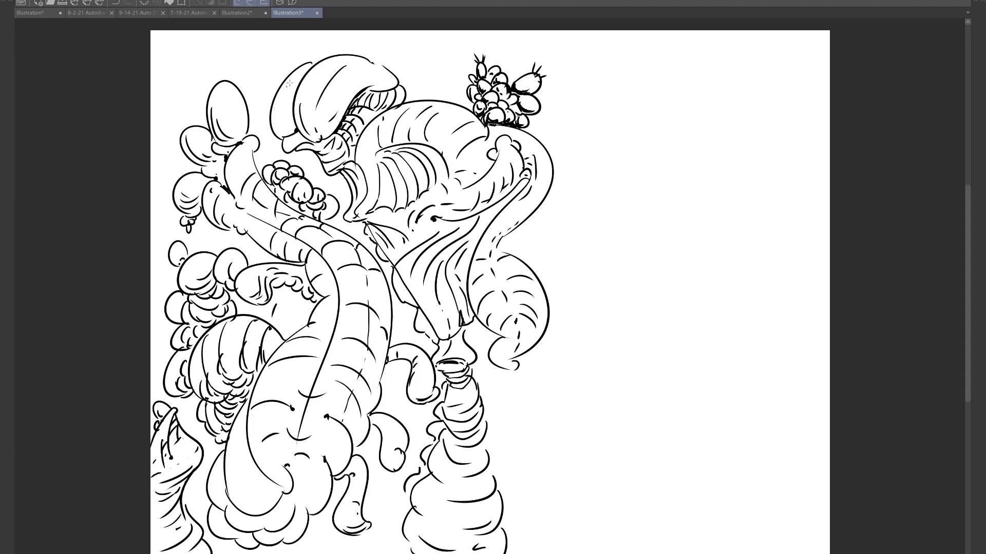
{"action": "left_click_drag", "start_coordinate": [280, 97], "coordinate": [286, 135]}
{"action": "left_click_drag", "start_coordinate": [279, 87], "coordinate": [286, 91]}
{"action": "mouse_move", "coordinate": [290, 77]}
{"action": "left_mouse_down"}
{"action": "mouse_move", "coordinate": [314, 76]}
{"action": "mouse_move", "coordinate": [340, 97]}
{"action": "mouse_move", "coordinate": [311, 89]}
{"action": "left_mouse_up"}
{"action": "left_click", "coordinate": [320, 76]}
{"action": "left_click", "coordinate": [325, 101]}
{"action": "mouse_move", "coordinate": [354, 66]}
{"action": "left_mouse_down"}
{"action": "mouse_move", "coordinate": [376, 77]}
{"action": "mouse_move", "coordinate": [375, 86]}
{"action": "mouse_move", "coordinate": [387, 68]}
{"action": "left_mouse_up"}
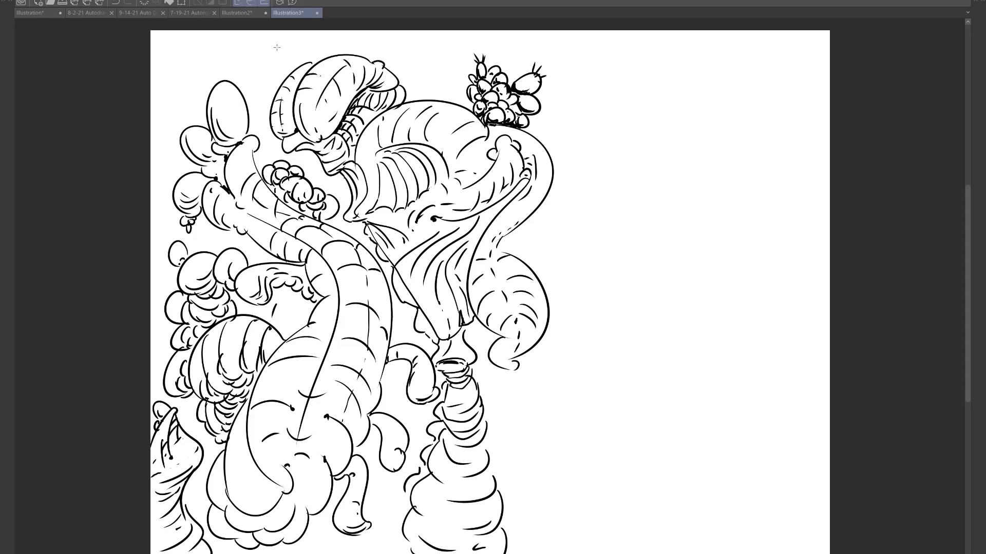
{"action": "left_click_drag", "start_coordinate": [311, 61], "coordinate": [319, 56]}
{"action": "left_click_drag", "start_coordinate": [234, 95], "coordinate": [241, 122]}
- Draw a rounded lobe behind the second creature's neck with crossed contour strokes and a stack of small bulbs on top
{"action": "mouse_move", "coordinate": [537, 139]}
{"action": "left_mouse_down"}
{"action": "mouse_move", "coordinate": [561, 113]}
{"action": "mouse_move", "coordinate": [601, 174]}
{"action": "left_mouse_up"}
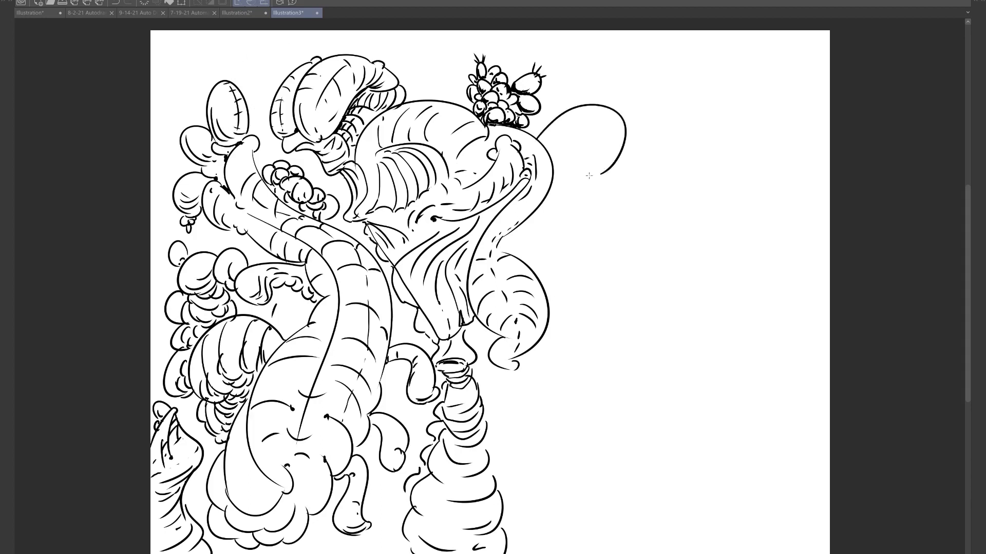
{"action": "mouse_move", "coordinate": [566, 140]}
{"action": "left_mouse_down"}
{"action": "mouse_move", "coordinate": [581, 173]}
{"action": "mouse_move", "coordinate": [591, 160]}
{"action": "left_mouse_up"}
{"action": "left_click_drag", "start_coordinate": [606, 125], "coordinate": [601, 155]}
{"action": "mouse_move", "coordinate": [618, 116]}
{"action": "left_mouse_down"}
{"action": "mouse_move", "coordinate": [609, 157]}
{"action": "mouse_move", "coordinate": [577, 183]}
{"action": "mouse_move", "coordinate": [554, 177]}
{"action": "left_mouse_up"}
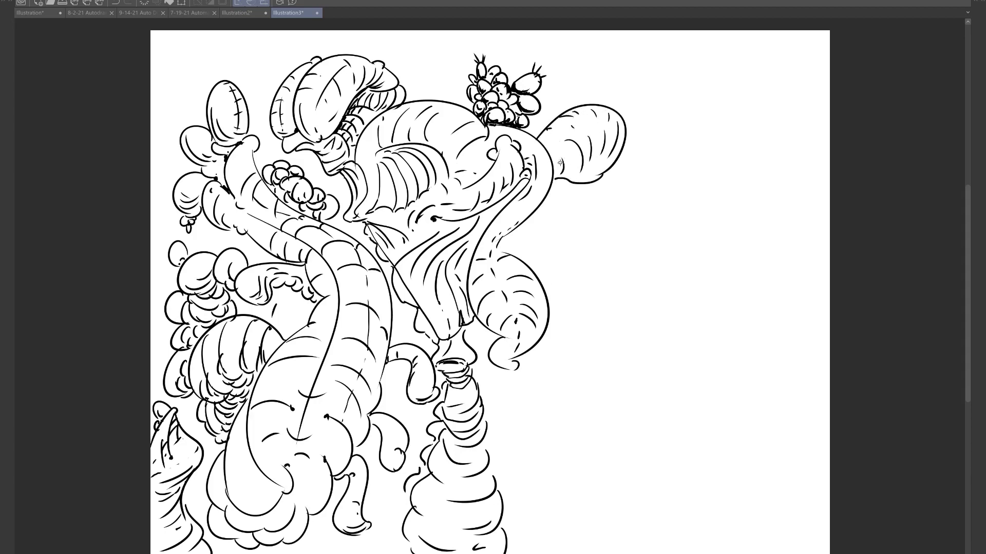
{"action": "left_click_drag", "start_coordinate": [620, 139], "coordinate": [585, 181]}
{"action": "mouse_move", "coordinate": [550, 135]}
{"action": "left_mouse_down"}
{"action": "mouse_move", "coordinate": [541, 148]}
{"action": "mouse_move", "coordinate": [556, 102]}
{"action": "mouse_move", "coordinate": [598, 100]}
{"action": "mouse_move", "coordinate": [589, 83]}
{"action": "mouse_move", "coordinate": [576, 90]}
{"action": "mouse_move", "coordinate": [566, 80]}
{"action": "mouse_move", "coordinate": [598, 72]}
{"action": "mouse_move", "coordinate": [593, 82]}
{"action": "left_mouse_up"}
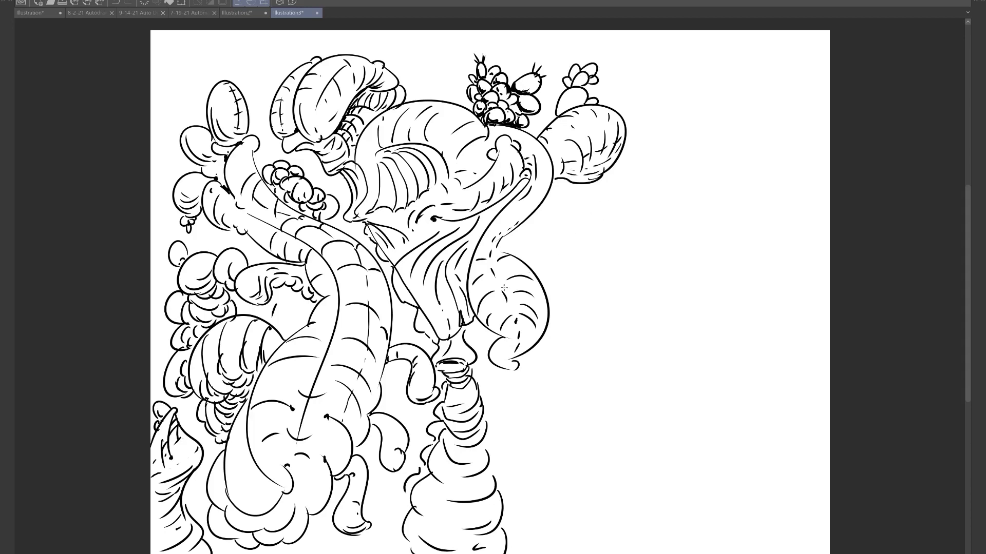
- Outline a mushroom-like cap beside the teardrop tail, continuing into a rippled stem and a large sweeping curve below
{"action": "mouse_move", "coordinate": [516, 242]}
{"action": "left_mouse_down"}
{"action": "mouse_move", "coordinate": [608, 229]}
{"action": "mouse_move", "coordinate": [571, 280]}
{"action": "left_mouse_up"}
{"action": "mouse_move", "coordinate": [518, 243]}
{"action": "left_mouse_down"}
{"action": "mouse_move", "coordinate": [585, 246]}
{"action": "mouse_move", "coordinate": [564, 272]}
{"action": "left_mouse_up"}
{"action": "mouse_move", "coordinate": [564, 272]}
{"action": "left_mouse_down"}
{"action": "mouse_move", "coordinate": [614, 326]}
{"action": "mouse_move", "coordinate": [626, 323]}
{"action": "left_mouse_up"}
{"action": "mouse_move", "coordinate": [584, 275]}
{"action": "left_mouse_down"}
{"action": "mouse_move", "coordinate": [627, 331]}
{"action": "mouse_move", "coordinate": [585, 393]}
{"action": "left_mouse_up"}
{"action": "left_click_drag", "start_coordinate": [631, 334], "coordinate": [532, 476]}
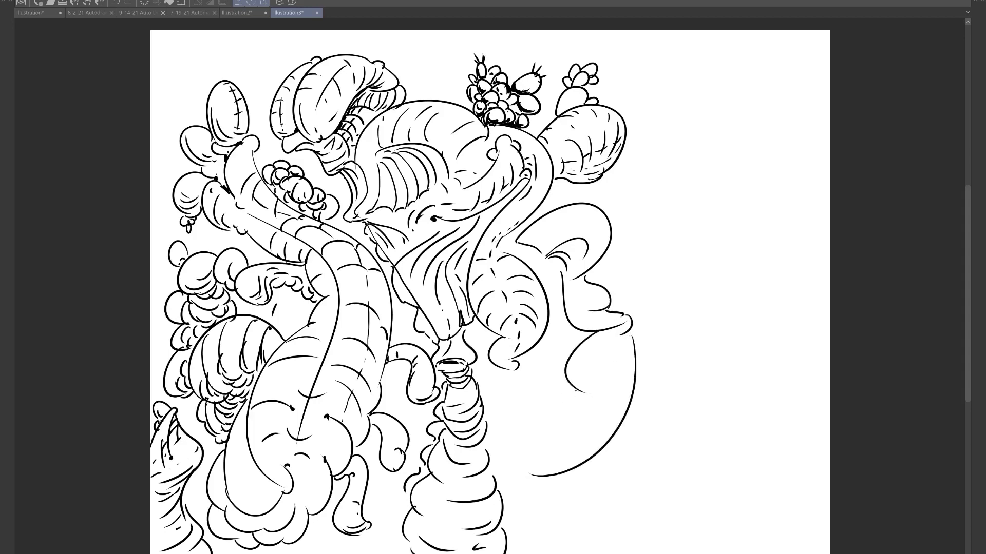
- Close the sweeping curve into a round bulb with curved bands and a puckered end
{"action": "mouse_move", "coordinate": [574, 390]}
{"action": "left_mouse_down"}
{"action": "mouse_move", "coordinate": [515, 448]}
{"action": "mouse_move", "coordinate": [532, 471]}
{"action": "left_mouse_up"}
{"action": "mouse_move", "coordinate": [511, 439]}
{"action": "left_mouse_down"}
{"action": "mouse_move", "coordinate": [512, 410]}
{"action": "mouse_move", "coordinate": [534, 436]}
{"action": "left_mouse_up"}
{"action": "mouse_move", "coordinate": [533, 385]}
{"action": "left_mouse_down"}
{"action": "mouse_move", "coordinate": [550, 415]}
{"action": "mouse_move", "coordinate": [564, 386]}
{"action": "mouse_move", "coordinate": [572, 407]}
{"action": "left_mouse_up"}
{"action": "mouse_move", "coordinate": [581, 391]}
{"action": "left_mouse_down"}
{"action": "mouse_move", "coordinate": [606, 412]}
{"action": "mouse_move", "coordinate": [568, 462]}
{"action": "left_mouse_up"}
{"action": "left_click_drag", "start_coordinate": [506, 441], "coordinate": [500, 467]}
{"action": "left_click_drag", "start_coordinate": [508, 469], "coordinate": [521, 511]}
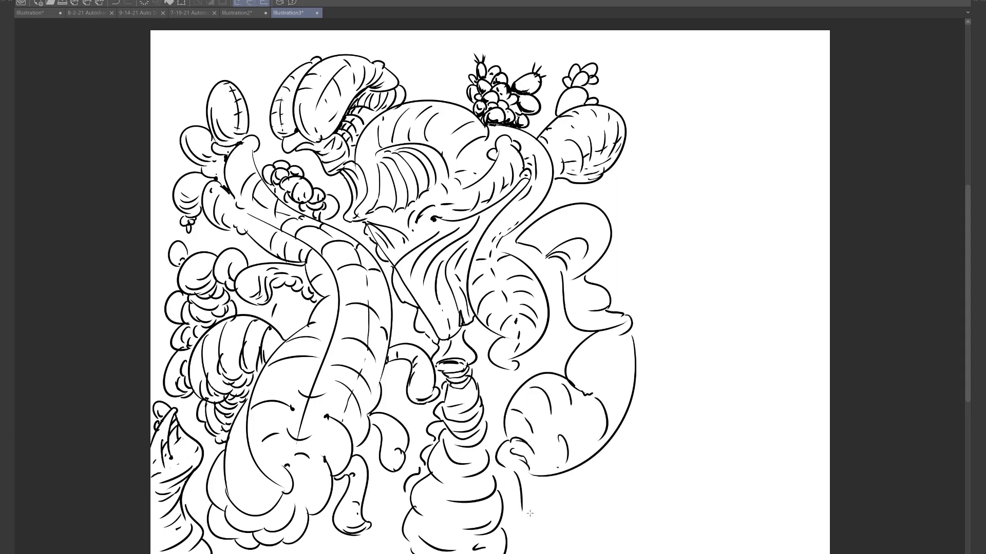
- Draw a drooping stem beneath the banded bulb that ends in a rounded foot
{"action": "mouse_move", "coordinate": [552, 474]}
{"action": "left_mouse_down"}
{"action": "mouse_move", "coordinate": [516, 489]}
{"action": "mouse_move", "coordinate": [537, 520]}
{"action": "left_mouse_up"}
{"action": "left_click_drag", "start_coordinate": [505, 469], "coordinate": [519, 544]}
{"action": "mouse_move", "coordinate": [526, 544]}
{"action": "left_mouse_down"}
{"action": "mouse_move", "coordinate": [545, 518]}
{"action": "mouse_move", "coordinate": [558, 540]}
{"action": "left_mouse_up"}
{"action": "left_click_drag", "start_coordinate": [557, 540], "coordinate": [537, 553]}
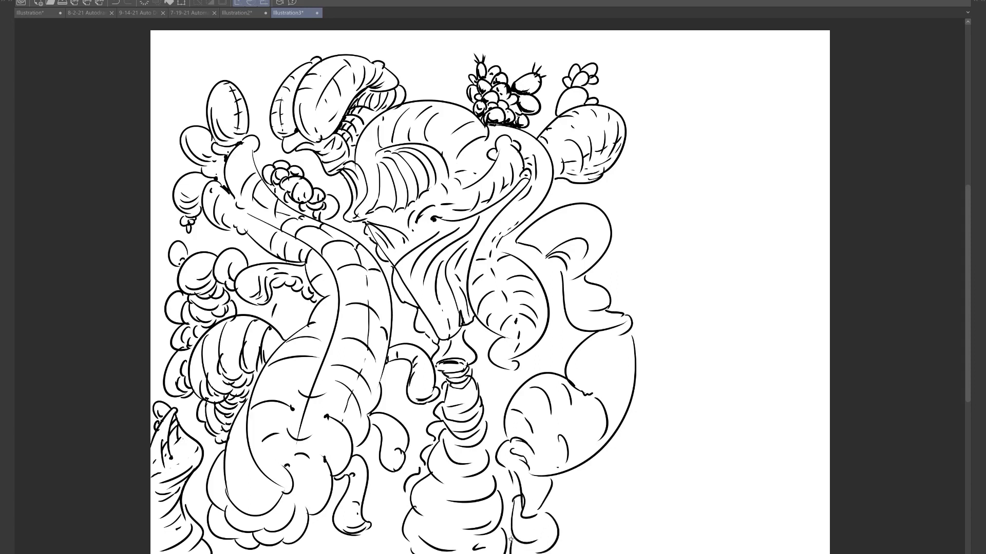
- Fill the bottom gap between the first creature and the ribbed stalk with small curled and banded forms
{"action": "mouse_move", "coordinate": [386, 479]}
{"action": "left_mouse_down"}
{"action": "mouse_move", "coordinate": [376, 513]}
{"action": "mouse_move", "coordinate": [389, 516]}
{"action": "mouse_move", "coordinate": [372, 553]}
{"action": "mouse_move", "coordinate": [339, 552]}
{"action": "left_mouse_up"}
{"action": "left_click_drag", "start_coordinate": [391, 515], "coordinate": [396, 553]}
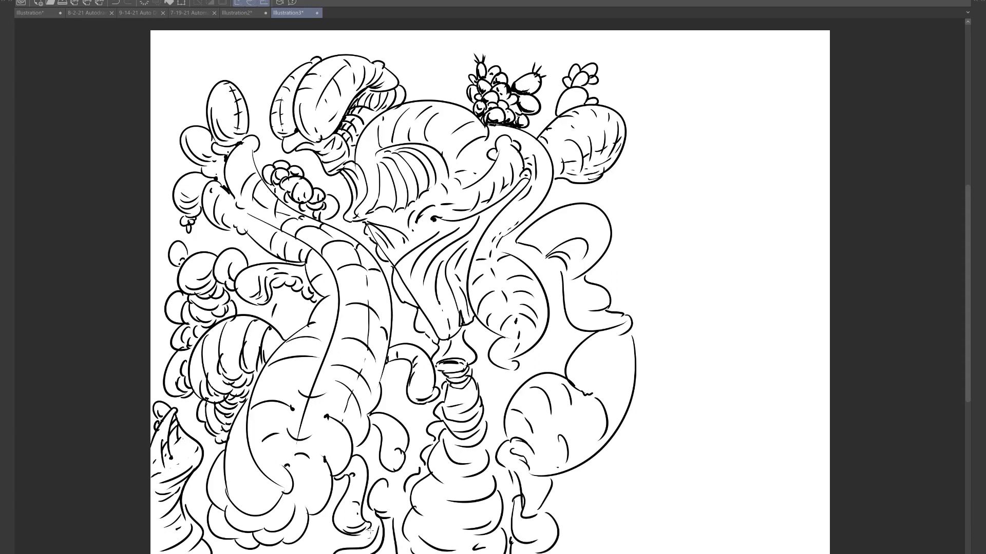
{"action": "left_click_drag", "start_coordinate": [329, 522], "coordinate": [301, 553]}
{"action": "mouse_move", "coordinate": [329, 524]}
{"action": "left_mouse_down"}
{"action": "mouse_move", "coordinate": [307, 537]}
{"action": "mouse_move", "coordinate": [322, 527]}
{"action": "mouse_move", "coordinate": [331, 546]}
{"action": "left_mouse_up"}
{"action": "mouse_move", "coordinate": [321, 541]}
{"action": "left_mouse_down"}
{"action": "mouse_move", "coordinate": [312, 552]}
{"action": "mouse_move", "coordinate": [275, 553]}
{"action": "left_mouse_up"}
- Add short hatch strokes along the first creature's scalloped lower lobes and the inner edge of its head
{"action": "mouse_move", "coordinate": [228, 508]}
{"action": "left_mouse_down"}
{"action": "mouse_move", "coordinate": [231, 522]}
{"action": "mouse_move", "coordinate": [212, 536]}
{"action": "left_mouse_up"}
{"action": "left_click_drag", "start_coordinate": [212, 477], "coordinate": [213, 502]}
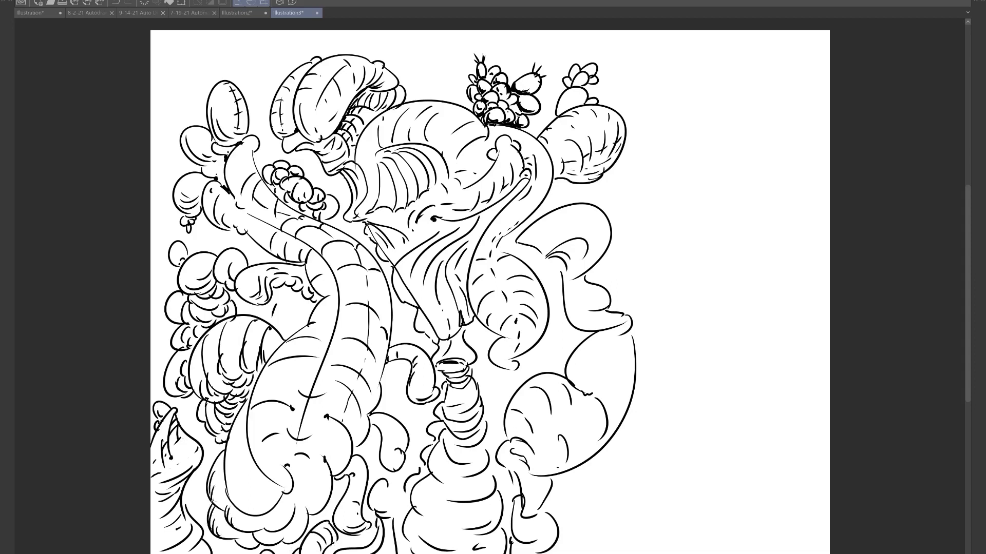
{"action": "left_click_drag", "start_coordinate": [233, 451], "coordinate": [228, 465]}
{"action": "left_click_drag", "start_coordinate": [233, 464], "coordinate": [230, 497]}
{"action": "mouse_move", "coordinate": [232, 486]}
{"action": "left_mouse_down"}
{"action": "mouse_move", "coordinate": [247, 510]}
{"action": "mouse_move", "coordinate": [274, 504]}
{"action": "mouse_move", "coordinate": [274, 488]}
{"action": "mouse_move", "coordinate": [291, 469]}
{"action": "left_mouse_up"}
- Place dark dots in the first creature's creases, then darken the fork and the knob beneath its oval bulbs
{"action": "left_click_drag", "start_coordinate": [317, 468], "coordinate": [325, 460]}
{"action": "left_click_drag", "start_coordinate": [325, 420], "coordinate": [328, 417]}
{"action": "left_click_drag", "start_coordinate": [322, 276], "coordinate": [327, 275]}
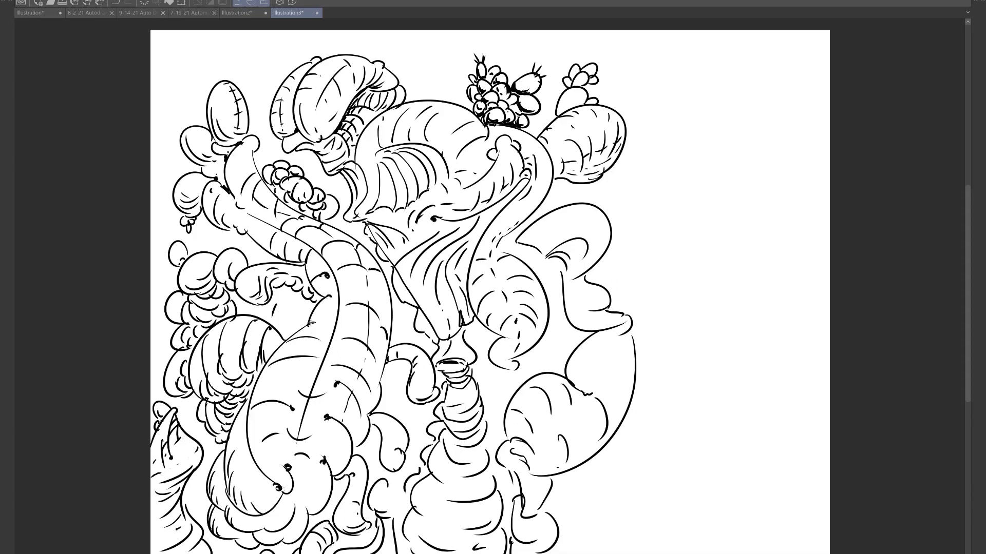
{"action": "mouse_move", "coordinate": [245, 220]}
{"action": "left_mouse_down"}
{"action": "mouse_move", "coordinate": [249, 230]}
{"action": "mouse_move", "coordinate": [269, 211]}
{"action": "mouse_move", "coordinate": [247, 218]}
{"action": "left_mouse_up"}
{"action": "mouse_move", "coordinate": [216, 180]}
{"action": "left_mouse_down"}
{"action": "mouse_move", "coordinate": [226, 186]}
{"action": "mouse_move", "coordinate": [244, 147]}
{"action": "mouse_move", "coordinate": [252, 151]}
{"action": "left_mouse_up"}
{"action": "left_click_drag", "start_coordinate": [249, 165], "coordinate": [254, 148]}
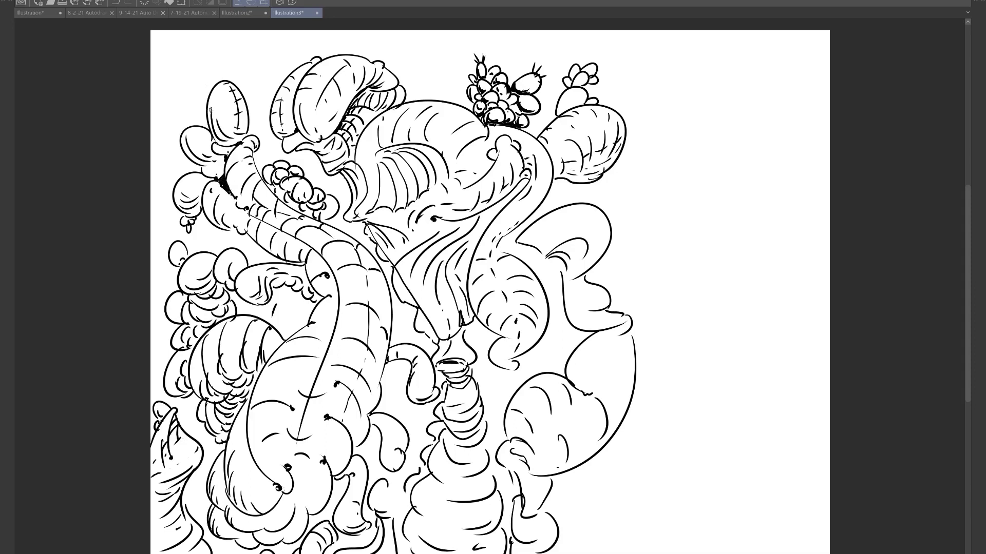
- Add contour strokes to the first creature's oval bulbs, and draw a small knob and a curled horn above the hooded head
{"action": "left_click_drag", "start_coordinate": [209, 127], "coordinate": [229, 129]}
{"action": "left_click_drag", "start_coordinate": [213, 95], "coordinate": [226, 88]}
{"action": "mouse_move", "coordinate": [189, 130]}
{"action": "left_mouse_down"}
{"action": "mouse_move", "coordinate": [198, 162]}
{"action": "mouse_move", "coordinate": [181, 206]}
{"action": "mouse_move", "coordinate": [195, 212]}
{"action": "left_mouse_up"}
{"action": "left_click_drag", "start_coordinate": [286, 76], "coordinate": [280, 88]}
{"action": "left_click_drag", "start_coordinate": [354, 49], "coordinate": [354, 48]}
{"action": "mouse_move", "coordinate": [297, 66]}
{"action": "left_mouse_down"}
{"action": "mouse_move", "coordinate": [282, 45]}
{"action": "mouse_move", "coordinate": [283, 74]}
{"action": "left_mouse_up"}
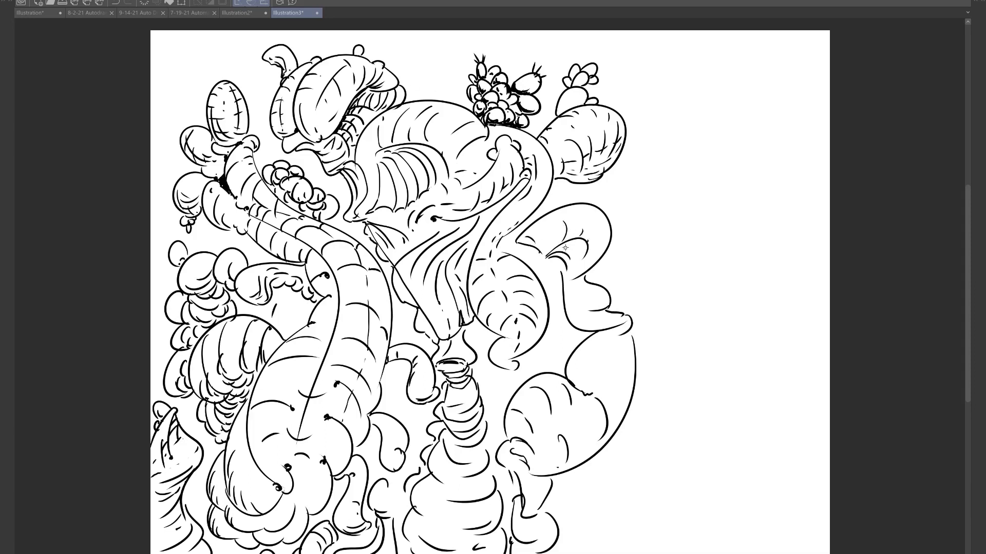
- Draw radiating folds and a thin drip under the mushroom-like cap, and touch up the teardrop tail's curled tip
{"action": "mouse_move", "coordinate": [565, 247]}
{"action": "left_mouse_down"}
{"action": "mouse_move", "coordinate": [588, 265]}
{"action": "mouse_move", "coordinate": [530, 258]}
{"action": "mouse_move", "coordinate": [555, 291]}
{"action": "mouse_move", "coordinate": [555, 359]}
{"action": "mouse_move", "coordinate": [542, 338]}
{"action": "left_mouse_up"}
{"action": "mouse_move", "coordinate": [549, 267]}
{"action": "left_mouse_down"}
{"action": "mouse_move", "coordinate": [537, 272]}
{"action": "mouse_move", "coordinate": [543, 259]}
{"action": "mouse_move", "coordinate": [558, 275]}
{"action": "mouse_move", "coordinate": [545, 264]}
{"action": "left_mouse_up"}
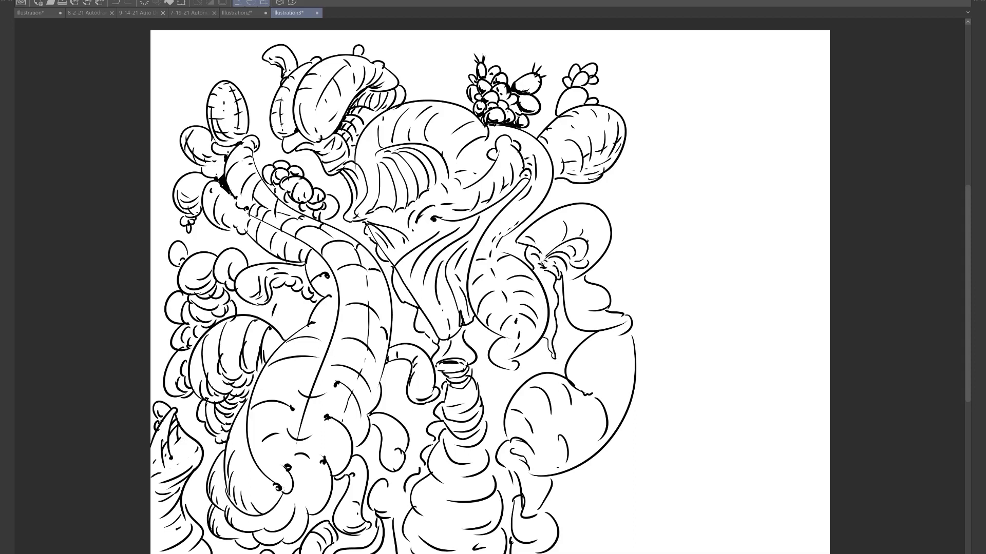
{"action": "mouse_move", "coordinate": [544, 230]}
{"action": "left_mouse_down"}
{"action": "mouse_move", "coordinate": [547, 256]}
{"action": "mouse_move", "coordinate": [588, 287]}
{"action": "left_mouse_up"}
{"action": "left_click_drag", "start_coordinate": [514, 363], "coordinate": [516, 366]}
- Draw a lumpy, curled form with wavy edges in the upper-left corner of the canvas
{"action": "left_click_drag", "start_coordinate": [197, 43], "coordinate": [177, 97]}
{"action": "left_click_drag", "start_coordinate": [168, 104], "coordinate": [188, 115]}
{"action": "mouse_move", "coordinate": [186, 91]}
{"action": "left_mouse_down"}
{"action": "mouse_move", "coordinate": [191, 103]}
{"action": "mouse_move", "coordinate": [162, 116]}
{"action": "mouse_move", "coordinate": [170, 124]}
{"action": "left_mouse_up"}
{"action": "mouse_move", "coordinate": [170, 124]}
{"action": "left_mouse_down"}
{"action": "mouse_move", "coordinate": [197, 97]}
{"action": "mouse_move", "coordinate": [204, 58]}
{"action": "mouse_move", "coordinate": [214, 48]}
{"action": "mouse_move", "coordinate": [226, 59]}
{"action": "mouse_move", "coordinate": [166, 59]}
{"action": "mouse_move", "coordinate": [159, 77]}
{"action": "mouse_move", "coordinate": [169, 89]}
{"action": "left_mouse_up"}
{"action": "mouse_move", "coordinate": [189, 49]}
{"action": "left_mouse_down"}
{"action": "mouse_move", "coordinate": [198, 75]}
{"action": "mouse_move", "coordinate": [206, 58]}
{"action": "left_mouse_up"}
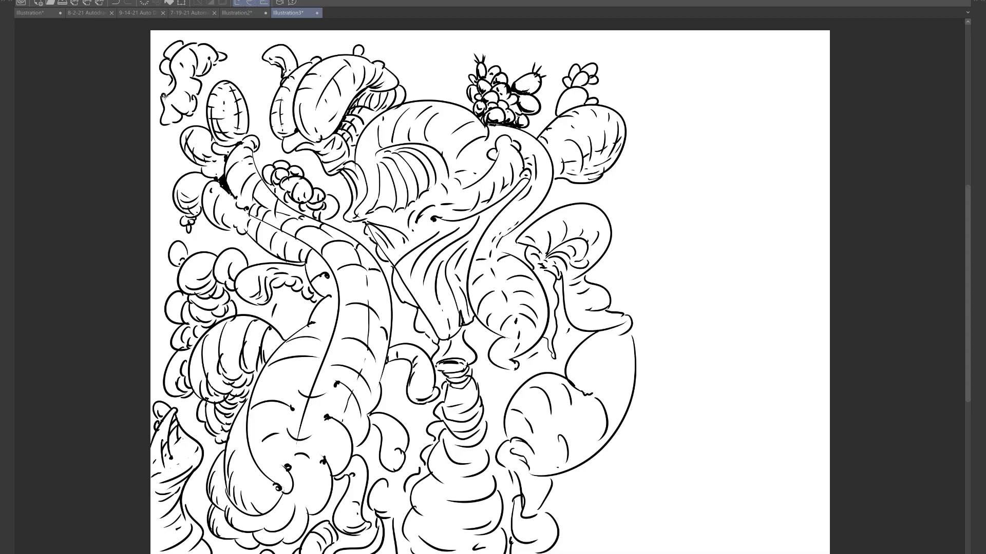
- Hang a chain of beads from the corner form and add rounded bumps and inner strokes along its curve
{"action": "mouse_move", "coordinate": [164, 96]}
{"action": "left_mouse_down"}
{"action": "mouse_move", "coordinate": [153, 140]}
{"action": "mouse_move", "coordinate": [183, 123]}
{"action": "mouse_move", "coordinate": [165, 156]}
{"action": "mouse_move", "coordinate": [170, 171]}
{"action": "left_mouse_up"}
{"action": "left_click_drag", "start_coordinate": [191, 77], "coordinate": [186, 88]}
{"action": "left_click_drag", "start_coordinate": [184, 92], "coordinate": [177, 103]}
{"action": "mouse_move", "coordinate": [192, 72]}
{"action": "left_mouse_down"}
{"action": "mouse_move", "coordinate": [186, 80]}
{"action": "mouse_move", "coordinate": [210, 39]}
{"action": "left_mouse_up"}
{"action": "left_click_drag", "start_coordinate": [209, 40], "coordinate": [226, 63]}
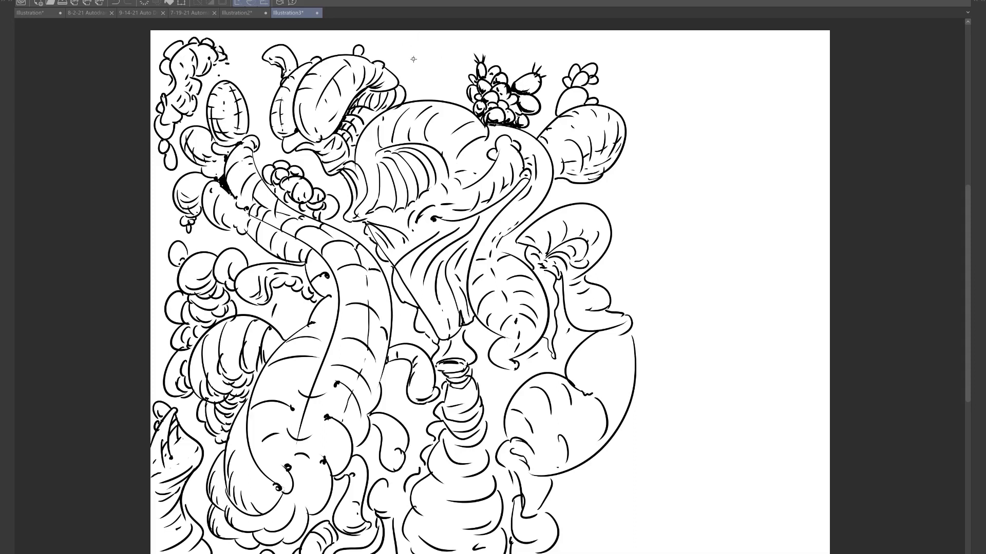
- Draw a small folded form around the upright oval bulb and a jagged, tapering tendril along the canvas's left edge
{"action": "mouse_move", "coordinate": [239, 44]}
{"action": "left_mouse_down"}
{"action": "mouse_move", "coordinate": [216, 84]}
{"action": "mouse_move", "coordinate": [249, 63]}
{"action": "mouse_move", "coordinate": [268, 96]}
{"action": "mouse_move", "coordinate": [253, 93]}
{"action": "mouse_move", "coordinate": [264, 80]}
{"action": "mouse_move", "coordinate": [240, 45]}
{"action": "left_mouse_up"}
{"action": "mouse_move", "coordinate": [219, 78]}
{"action": "left_mouse_down"}
{"action": "mouse_move", "coordinate": [248, 100]}
{"action": "mouse_move", "coordinate": [266, 99]}
{"action": "mouse_move", "coordinate": [247, 132]}
{"action": "left_mouse_up"}
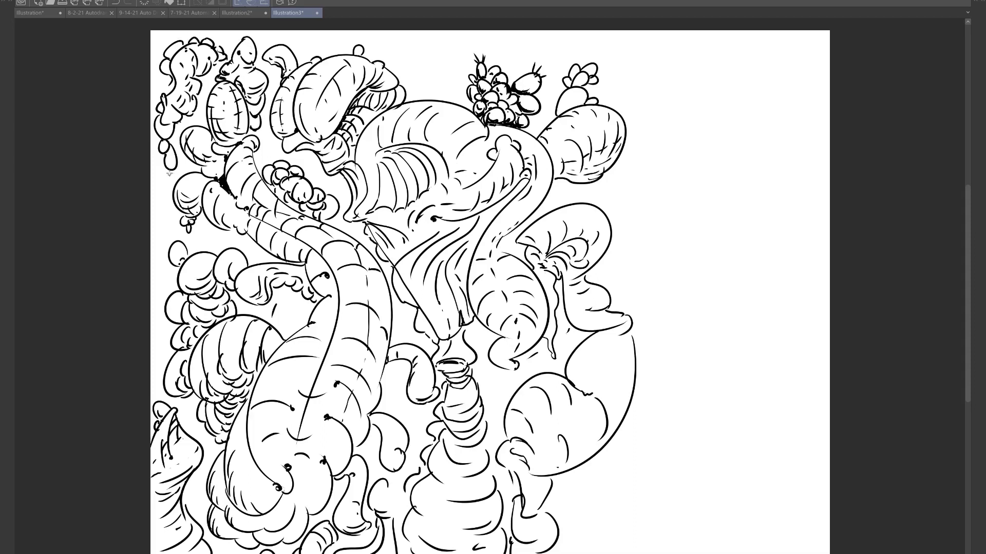
{"action": "mouse_move", "coordinate": [169, 174]}
{"action": "left_mouse_down"}
{"action": "mouse_move", "coordinate": [160, 255]}
{"action": "mouse_move", "coordinate": [189, 122]}
{"action": "mouse_move", "coordinate": [204, 103]}
{"action": "left_mouse_up"}
{"action": "mouse_move", "coordinate": [172, 133]}
{"action": "left_mouse_down"}
{"action": "mouse_move", "coordinate": [184, 165]}
{"action": "mouse_move", "coordinate": [172, 222]}
{"action": "left_mouse_up"}
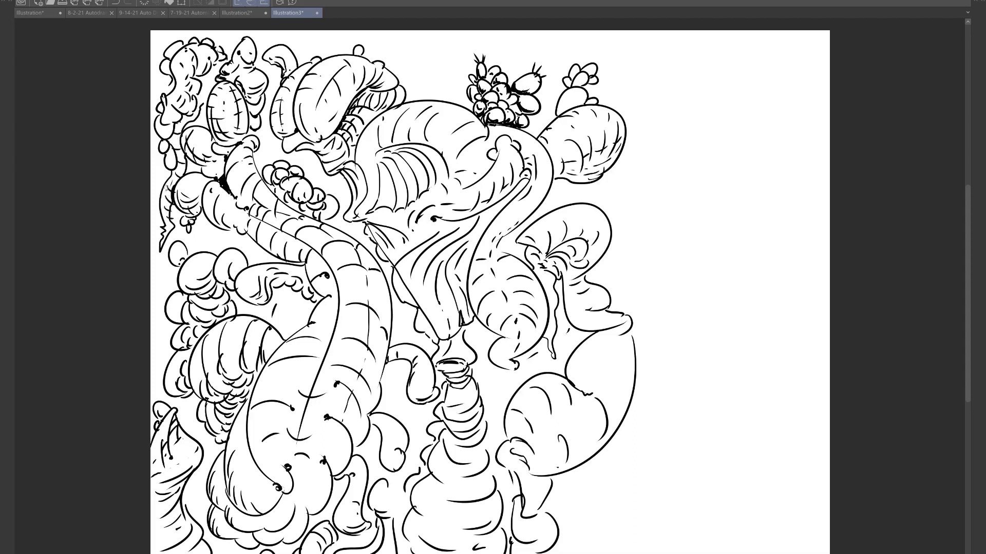
{"action": "mouse_move", "coordinate": [166, 186]}
{"action": "left_mouse_down"}
{"action": "mouse_move", "coordinate": [158, 201]}
{"action": "mouse_move", "coordinate": [175, 231]}
{"action": "mouse_move", "coordinate": [160, 282]}
{"action": "left_mouse_up"}
- Draw a small head with a contoured round cap and a pointed horn beside the spiky berry cluster
{"action": "mouse_move", "coordinate": [417, 77]}
{"action": "left_mouse_down"}
{"action": "mouse_move", "coordinate": [410, 64]}
{"action": "mouse_move", "coordinate": [439, 43]}
{"action": "left_mouse_up"}
{"action": "mouse_move", "coordinate": [440, 54]}
{"action": "left_mouse_down"}
{"action": "mouse_move", "coordinate": [468, 43]}
{"action": "mouse_move", "coordinate": [442, 95]}
{"action": "mouse_move", "coordinate": [455, 53]}
{"action": "mouse_move", "coordinate": [434, 77]}
{"action": "mouse_move", "coordinate": [431, 99]}
{"action": "mouse_move", "coordinate": [453, 105]}
{"action": "mouse_move", "coordinate": [428, 101]}
{"action": "mouse_move", "coordinate": [442, 92]}
{"action": "mouse_move", "coordinate": [429, 68]}
{"action": "mouse_move", "coordinate": [442, 45]}
{"action": "mouse_move", "coordinate": [456, 47]}
{"action": "mouse_move", "coordinate": [426, 42]}
{"action": "left_mouse_up"}
{"action": "left_click_drag", "start_coordinate": [417, 48], "coordinate": [418, 76]}
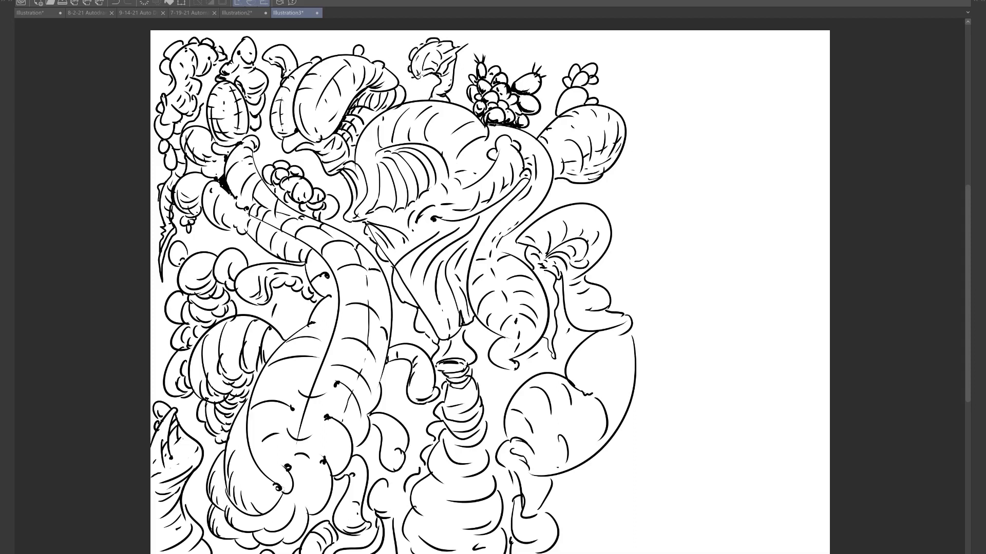
- Outline a third creature on the empty side of the canvas with a hooked head, a curving neck and a sloping back
{"action": "mouse_move", "coordinate": [635, 54]}
{"action": "left_mouse_down"}
{"action": "mouse_move", "coordinate": [719, 95]}
{"action": "mouse_move", "coordinate": [737, 173]}
{"action": "left_mouse_up"}
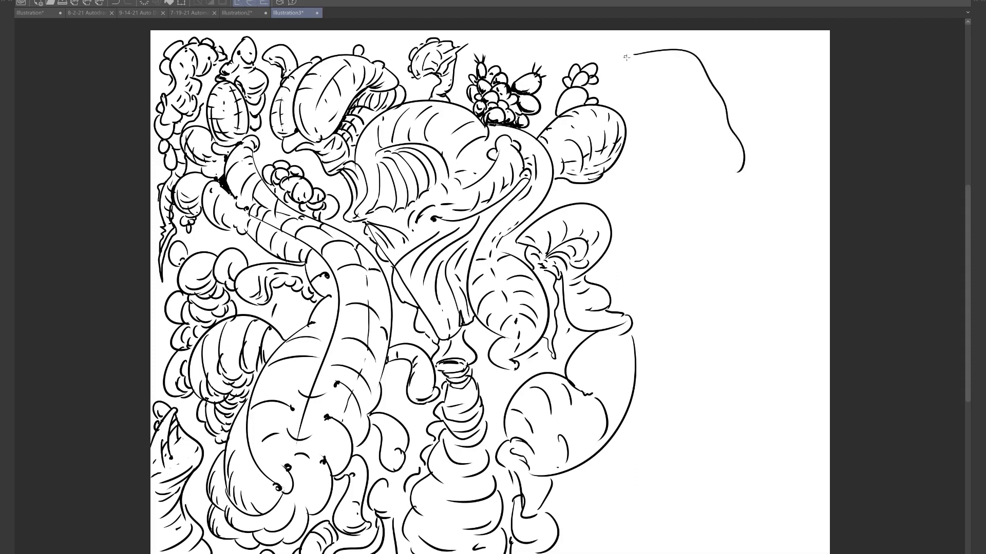
{"action": "mouse_move", "coordinate": [635, 53]}
{"action": "left_mouse_down"}
{"action": "mouse_move", "coordinate": [644, 87]}
{"action": "mouse_move", "coordinate": [706, 154]}
{"action": "left_mouse_up"}
{"action": "mouse_move", "coordinate": [696, 115]}
{"action": "left_mouse_down"}
{"action": "mouse_move", "coordinate": [650, 191]}
{"action": "mouse_move", "coordinate": [655, 224]}
{"action": "left_mouse_up"}
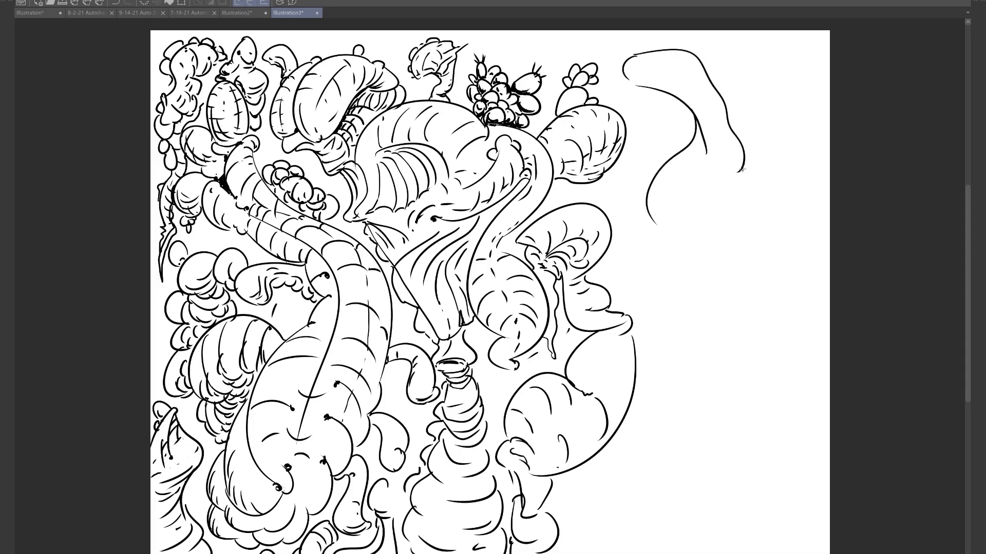
{"action": "left_click_drag", "start_coordinate": [740, 170], "coordinate": [703, 299]}
- Add a dark crease, side bumps, a shoulder curve and small surface marks to the third creature's chest
{"action": "left_click_drag", "start_coordinate": [651, 225], "coordinate": [701, 236]}
{"action": "left_click_drag", "start_coordinate": [711, 225], "coordinate": [682, 241]}
{"action": "mouse_move", "coordinate": [742, 170]}
{"action": "left_mouse_down"}
{"action": "mouse_move", "coordinate": [713, 180]}
{"action": "mouse_move", "coordinate": [689, 207]}
{"action": "left_mouse_up"}
{"action": "left_click", "coordinate": [677, 211]}
{"action": "mouse_move", "coordinate": [679, 168]}
{"action": "left_mouse_down"}
{"action": "mouse_move", "coordinate": [653, 174]}
{"action": "mouse_move", "coordinate": [641, 205]}
{"action": "mouse_move", "coordinate": [671, 262]}
{"action": "left_mouse_up"}
{"action": "mouse_move", "coordinate": [688, 263]}
{"action": "left_mouse_down"}
{"action": "mouse_move", "coordinate": [692, 282]}
{"action": "mouse_move", "coordinate": [658, 297]}
{"action": "left_mouse_up"}
- Build the third creature's body downward with wide, overlapping rounded segments on both sides
{"action": "left_click_drag", "start_coordinate": [768, 239], "coordinate": [763, 323]}
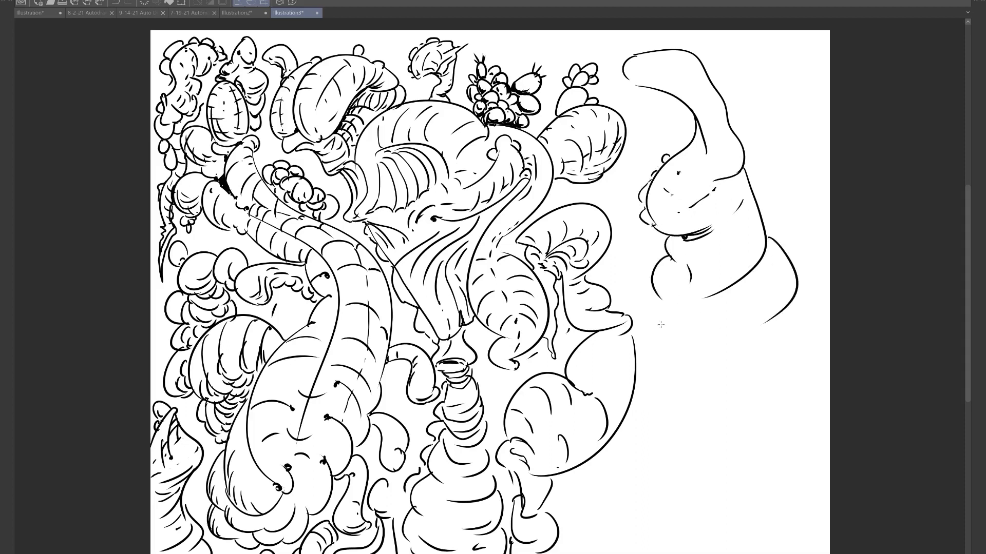
{"action": "mouse_move", "coordinate": [652, 294]}
{"action": "left_mouse_down"}
{"action": "mouse_move", "coordinate": [667, 380]}
{"action": "mouse_move", "coordinate": [739, 371]}
{"action": "left_mouse_up"}
{"action": "mouse_move", "coordinate": [796, 291]}
{"action": "left_mouse_down"}
{"action": "mouse_move", "coordinate": [818, 343]}
{"action": "mouse_move", "coordinate": [776, 380]}
{"action": "left_mouse_up"}
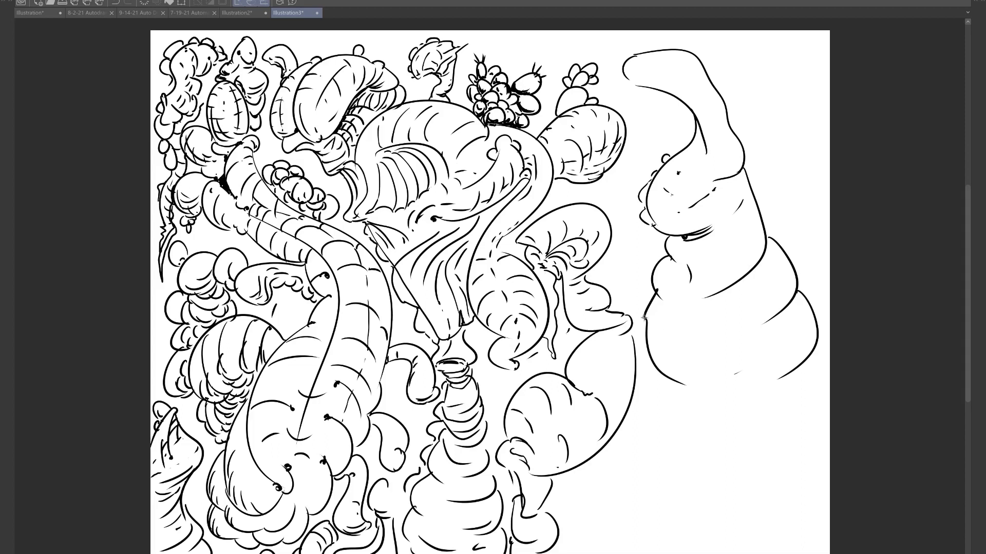
{"action": "mouse_move", "coordinate": [645, 317]}
{"action": "left_mouse_down"}
{"action": "mouse_move", "coordinate": [663, 324]}
{"action": "mouse_move", "coordinate": [663, 469]}
{"action": "left_mouse_up"}
{"action": "left_click_drag", "start_coordinate": [815, 356], "coordinate": [763, 464]}
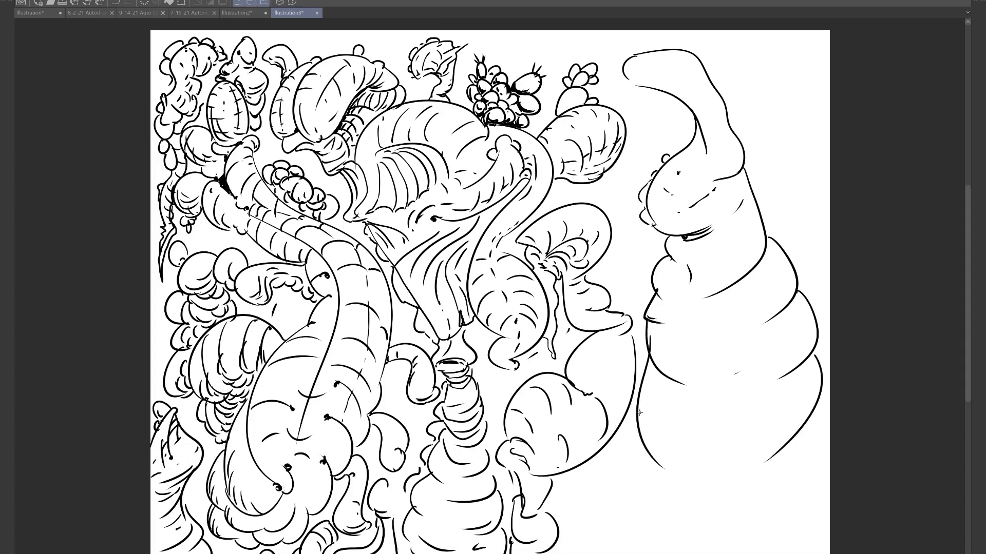
- Add side creases to the third creature's lower body and flare its base outward to the bottom of the canvas
{"action": "left_click_drag", "start_coordinate": [640, 413], "coordinate": [669, 432]}
{"action": "left_click_drag", "start_coordinate": [822, 388], "coordinate": [773, 421]}
{"action": "mouse_move", "coordinate": [822, 392]}
{"action": "left_mouse_down"}
{"action": "mouse_move", "coordinate": [804, 428]}
{"action": "mouse_move", "coordinate": [819, 419]}
{"action": "mouse_move", "coordinate": [815, 452]}
{"action": "mouse_move", "coordinate": [788, 468]}
{"action": "left_mouse_up"}
{"action": "left_click_drag", "start_coordinate": [637, 429], "coordinate": [626, 521]}
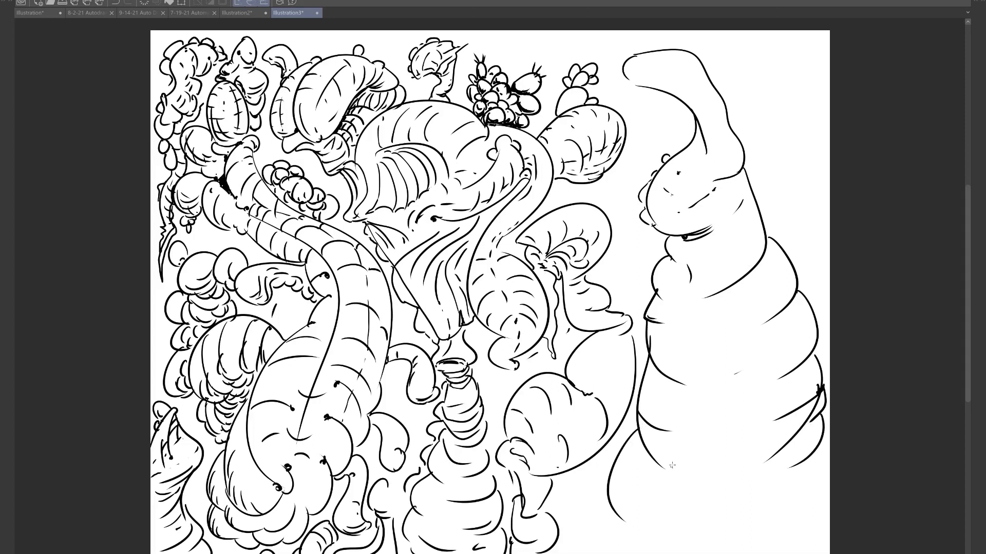
{"action": "left_click_drag", "start_coordinate": [672, 462], "coordinate": [591, 550]}
{"action": "mouse_move", "coordinate": [808, 468]}
{"action": "left_mouse_down"}
{"action": "mouse_move", "coordinate": [826, 513]}
{"action": "mouse_move", "coordinate": [814, 534]}
{"action": "left_mouse_up"}
{"action": "left_click_drag", "start_coordinate": [815, 453], "coordinate": [819, 470]}
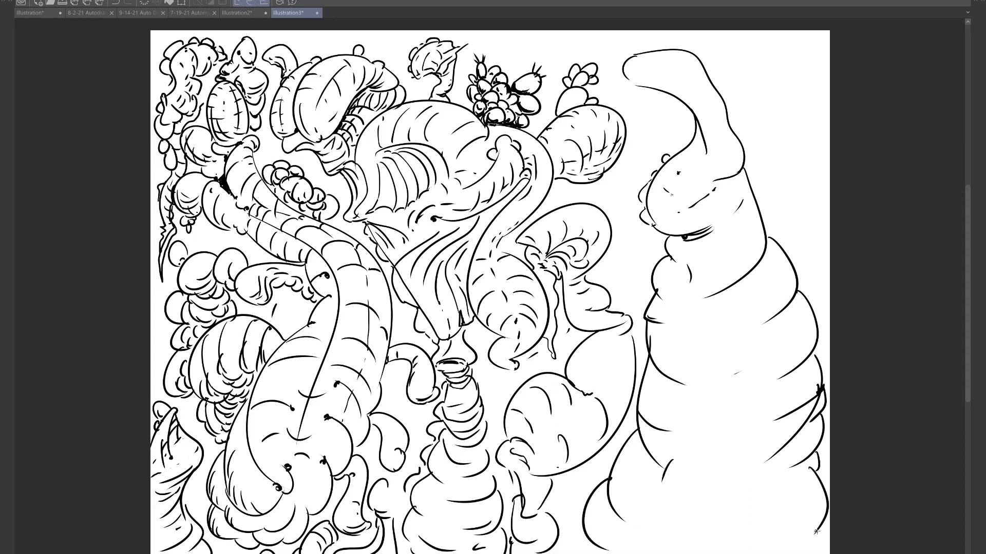
{"action": "left_click_drag", "start_coordinate": [816, 525], "coordinate": [829, 553]}
- Mark the middle of the third creature's body segments with short dashes and dots
{"action": "left_click_drag", "start_coordinate": [661, 529], "coordinate": [767, 524]}
{"action": "left_click_drag", "start_coordinate": [733, 472], "coordinate": [756, 466]}
{"action": "left_click_drag", "start_coordinate": [754, 329], "coordinate": [749, 331]}
{"action": "left_click_drag", "start_coordinate": [752, 388], "coordinate": [730, 388]}
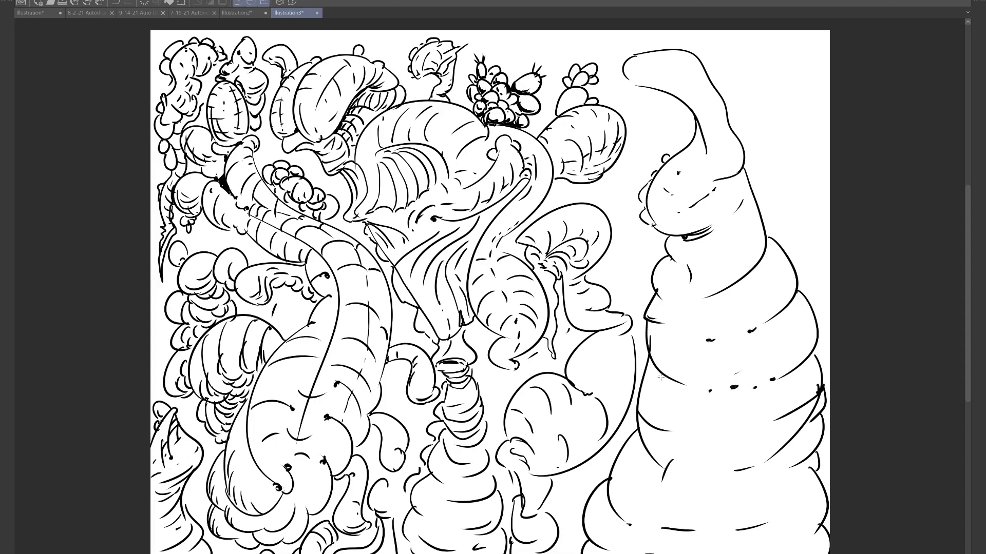
- Add small bumps and folds along the third creature's sides and contour strokes across its upper back
{"action": "left_click_drag", "start_coordinate": [648, 355], "coordinate": [646, 363]}
{"action": "left_click_drag", "start_coordinate": [800, 289], "coordinate": [799, 293]}
{"action": "left_click_drag", "start_coordinate": [665, 296], "coordinate": [685, 304]}
{"action": "mouse_move", "coordinate": [663, 240]}
{"action": "left_mouse_down"}
{"action": "mouse_move", "coordinate": [655, 234]}
{"action": "mouse_move", "coordinate": [646, 300]}
{"action": "left_mouse_up"}
{"action": "left_click_drag", "start_coordinate": [760, 212], "coordinate": [719, 271]}
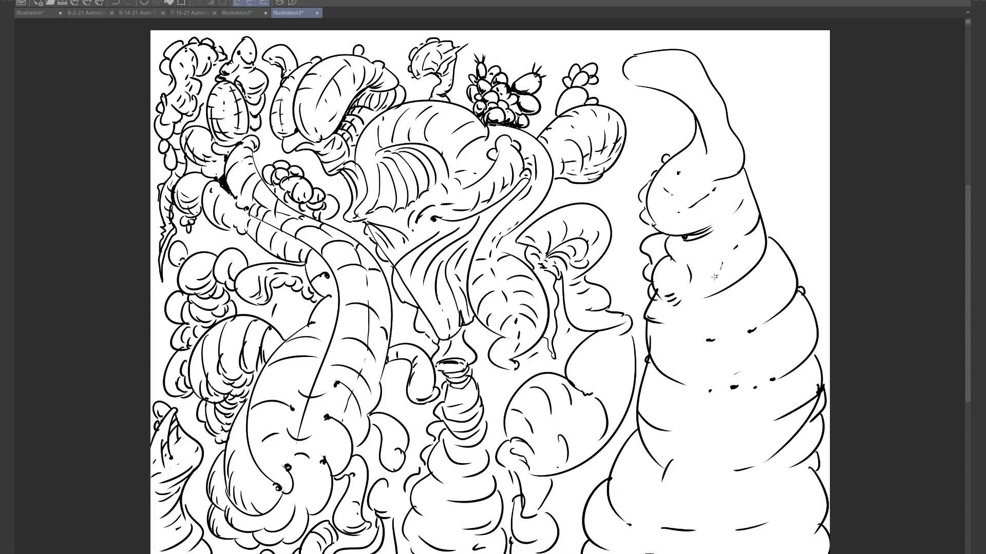
- Texture the third creature's upper back and top segment with short diagonal hatch strokes
{"action": "left_click_drag", "start_coordinate": [745, 223], "coordinate": [735, 235]}
{"action": "left_click_drag", "start_coordinate": [729, 241], "coordinate": [706, 272]}
{"action": "left_click_drag", "start_coordinate": [757, 233], "coordinate": [739, 263]}
{"action": "left_click_drag", "start_coordinate": [732, 271], "coordinate": [721, 283]}
{"action": "left_click_drag", "start_coordinate": [778, 249], "coordinate": [773, 261]}
{"action": "left_click_drag", "start_coordinate": [769, 270], "coordinate": [762, 279]}
{"action": "mouse_move", "coordinate": [758, 286]}
{"action": "left_mouse_down"}
{"action": "mouse_move", "coordinate": [711, 315]}
{"action": "mouse_move", "coordinate": [759, 297]}
{"action": "left_mouse_up"}
- Draw creases on the third creature's hooked head and a cluster of round berries hanging from its tip
{"action": "mouse_move", "coordinate": [626, 85]}
{"action": "left_mouse_down"}
{"action": "mouse_move", "coordinate": [653, 83]}
{"action": "mouse_move", "coordinate": [654, 72]}
{"action": "mouse_move", "coordinate": [664, 83]}
{"action": "left_mouse_up"}
{"action": "left_click_drag", "start_coordinate": [657, 88], "coordinate": [678, 91]}
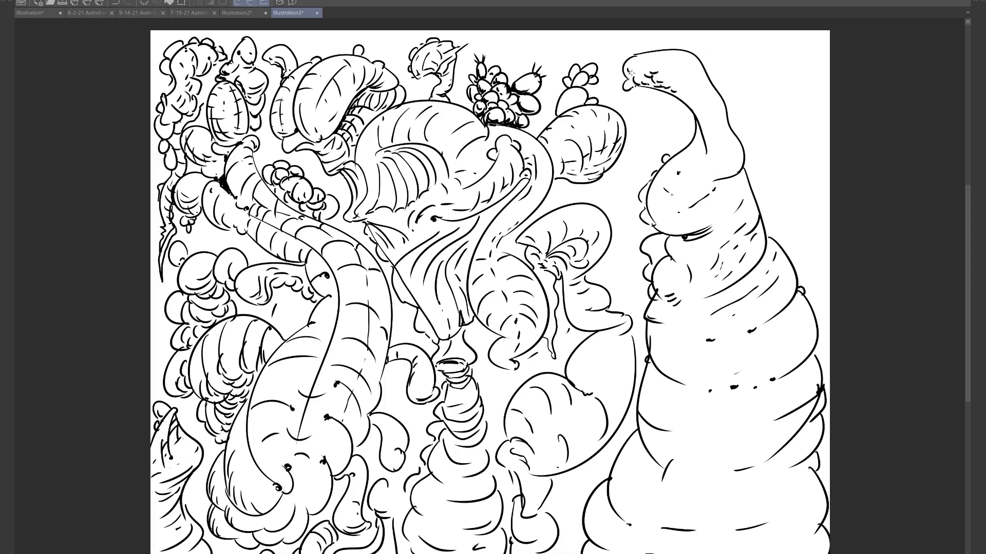
{"action": "mouse_move", "coordinate": [627, 73]}
{"action": "left_mouse_down"}
{"action": "mouse_move", "coordinate": [613, 89]}
{"action": "mouse_move", "coordinate": [658, 98]}
{"action": "mouse_move", "coordinate": [658, 112]}
{"action": "mouse_move", "coordinate": [670, 100]}
{"action": "mouse_move", "coordinate": [627, 100]}
{"action": "mouse_move", "coordinate": [648, 124]}
{"action": "mouse_move", "coordinate": [647, 110]}
{"action": "mouse_move", "coordinate": [657, 111]}
{"action": "mouse_move", "coordinate": [628, 115]}
{"action": "mouse_move", "coordinate": [657, 122]}
{"action": "mouse_move", "coordinate": [667, 112]}
{"action": "mouse_move", "coordinate": [651, 106]}
{"action": "mouse_move", "coordinate": [654, 93]}
{"action": "mouse_move", "coordinate": [634, 98]}
{"action": "mouse_move", "coordinate": [618, 88]}
{"action": "mouse_move", "coordinate": [628, 63]}
{"action": "left_mouse_up"}
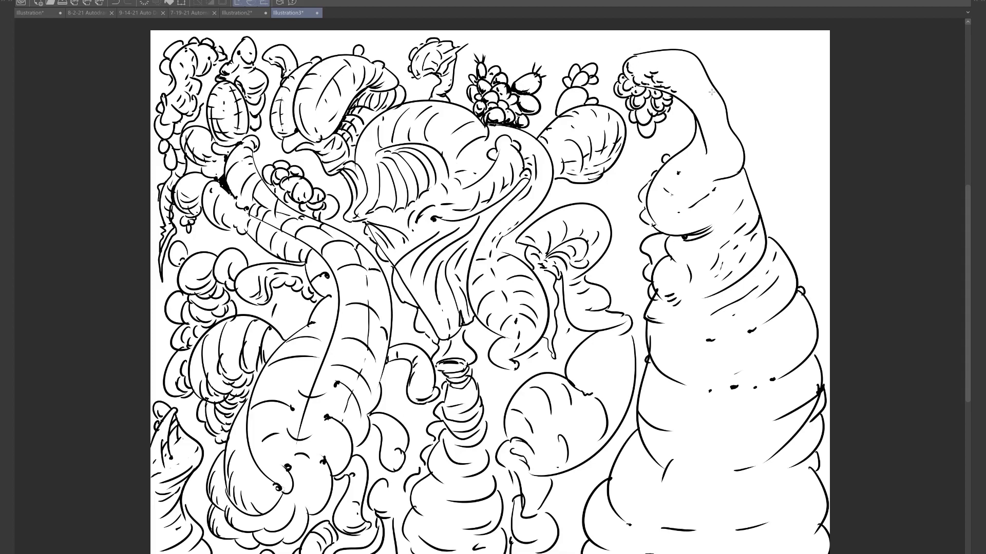
- Draw fold lines down the third creature's hooked neck and small rounded bumps along the outer side of its upper back
{"action": "mouse_move", "coordinate": [691, 79]}
{"action": "left_mouse_down"}
{"action": "mouse_move", "coordinate": [709, 90]}
{"action": "mouse_move", "coordinate": [704, 104]}
{"action": "mouse_move", "coordinate": [718, 108]}
{"action": "mouse_move", "coordinate": [730, 140]}
{"action": "mouse_move", "coordinate": [722, 167]}
{"action": "mouse_move", "coordinate": [701, 179]}
{"action": "left_mouse_up"}
{"action": "mouse_move", "coordinate": [640, 201]}
{"action": "left_mouse_down"}
{"action": "mouse_move", "coordinate": [631, 226]}
{"action": "mouse_move", "coordinate": [649, 233]}
{"action": "mouse_move", "coordinate": [630, 232]}
{"action": "mouse_move", "coordinate": [646, 245]}
{"action": "left_mouse_up"}
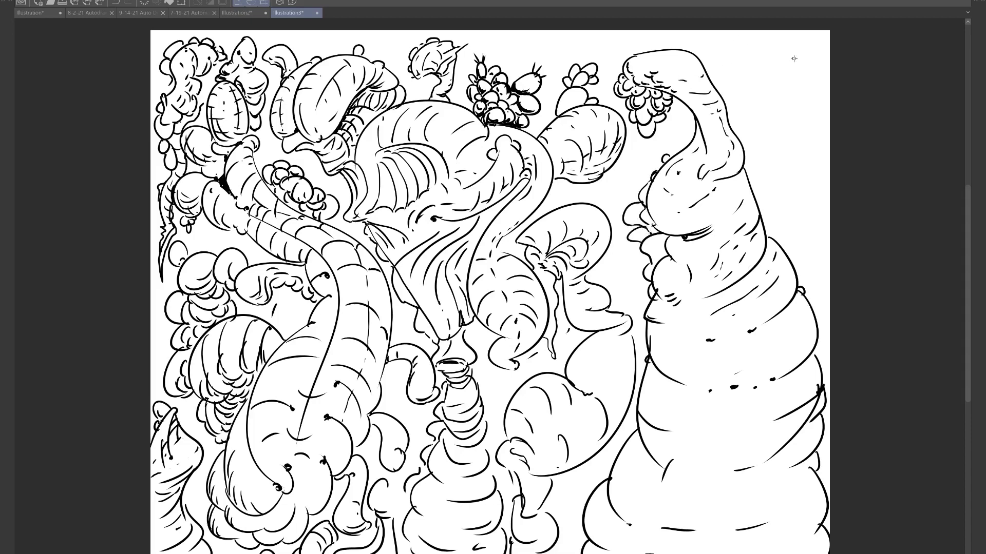
- Draw a tall stalk of stacked bulbs behind the third creature, ending in folded, bumpy segments along the canvas's right edge
{"action": "left_click_drag", "start_coordinate": [794, 54], "coordinate": [775, 99]}
{"action": "mouse_move", "coordinate": [794, 56]}
{"action": "left_mouse_down"}
{"action": "mouse_move", "coordinate": [781, 97]}
{"action": "mouse_move", "coordinate": [790, 136]}
{"action": "left_mouse_up"}
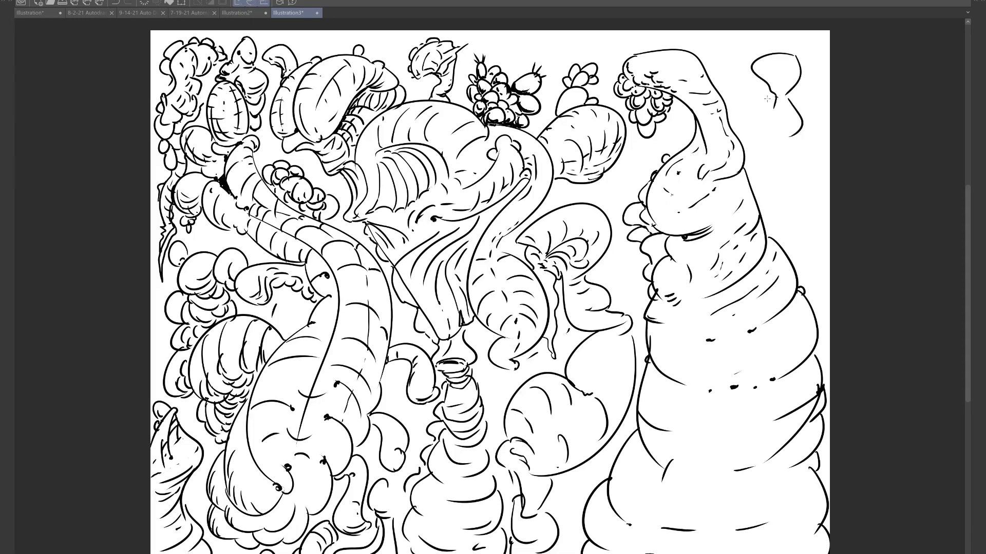
{"action": "mouse_move", "coordinate": [775, 97]}
{"action": "left_mouse_down"}
{"action": "mouse_move", "coordinate": [767, 146]}
{"action": "mouse_move", "coordinate": [790, 150]}
{"action": "left_mouse_up"}
{"action": "mouse_move", "coordinate": [799, 133]}
{"action": "left_mouse_down"}
{"action": "mouse_move", "coordinate": [773, 171]}
{"action": "mouse_move", "coordinate": [786, 191]}
{"action": "mouse_move", "coordinate": [766, 186]}
{"action": "mouse_move", "coordinate": [793, 201]}
{"action": "mouse_move", "coordinate": [785, 209]}
{"action": "mouse_move", "coordinate": [758, 190]}
{"action": "mouse_move", "coordinate": [810, 220]}
{"action": "mouse_move", "coordinate": [789, 220]}
{"action": "mouse_move", "coordinate": [786, 239]}
{"action": "left_mouse_up"}
{"action": "mouse_move", "coordinate": [783, 208]}
{"action": "left_mouse_down"}
{"action": "mouse_move", "coordinate": [771, 228]}
{"action": "mouse_move", "coordinate": [760, 204]}
{"action": "mouse_move", "coordinate": [763, 213]}
{"action": "mouse_move", "coordinate": [806, 211]}
{"action": "mouse_move", "coordinate": [822, 194]}
{"action": "mouse_move", "coordinate": [817, 237]}
{"action": "mouse_move", "coordinate": [779, 249]}
{"action": "mouse_move", "coordinate": [819, 265]}
{"action": "mouse_move", "coordinate": [821, 276]}
{"action": "mouse_move", "coordinate": [804, 277]}
{"action": "mouse_move", "coordinate": [820, 292]}
{"action": "mouse_move", "coordinate": [812, 306]}
{"action": "left_mouse_up"}
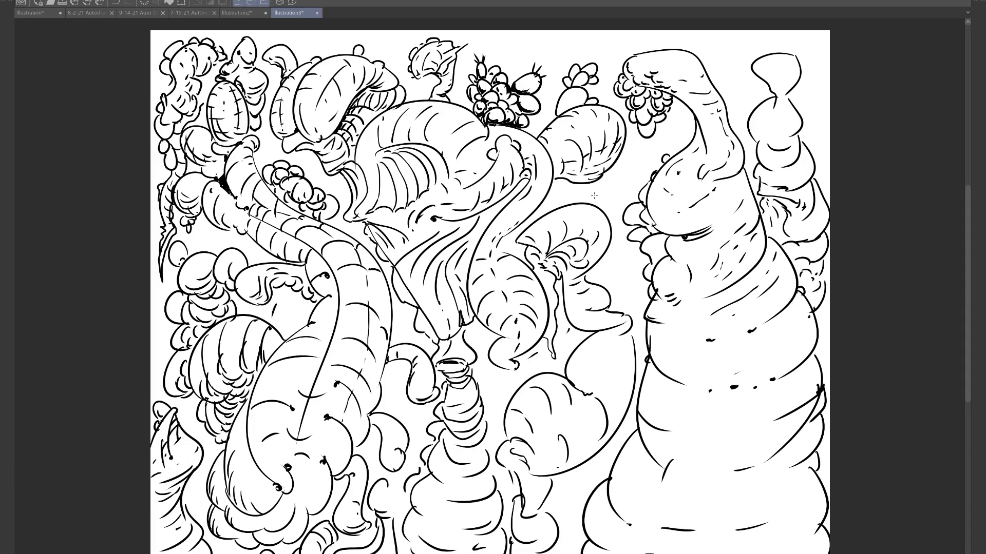
- Fill the gaps between the third creature and the neighbouring pods with a small creased fan form and a curved, pointed pod
{"action": "left_click_drag", "start_coordinate": [624, 251], "coordinate": [600, 272]}
{"action": "mouse_move", "coordinate": [602, 275]}
{"action": "left_mouse_down"}
{"action": "mouse_move", "coordinate": [622, 290]}
{"action": "mouse_move", "coordinate": [620, 306]}
{"action": "left_mouse_up"}
{"action": "mouse_move", "coordinate": [624, 252]}
{"action": "left_mouse_down"}
{"action": "mouse_move", "coordinate": [640, 253]}
{"action": "mouse_move", "coordinate": [640, 308]}
{"action": "left_mouse_up"}
{"action": "left_click_drag", "start_coordinate": [628, 302], "coordinate": [641, 310]}
{"action": "mouse_move", "coordinate": [608, 271]}
{"action": "left_mouse_down"}
{"action": "mouse_move", "coordinate": [597, 278]}
{"action": "mouse_move", "coordinate": [626, 271]}
{"action": "mouse_move", "coordinate": [620, 282]}
{"action": "mouse_move", "coordinate": [638, 266]}
{"action": "left_mouse_up"}
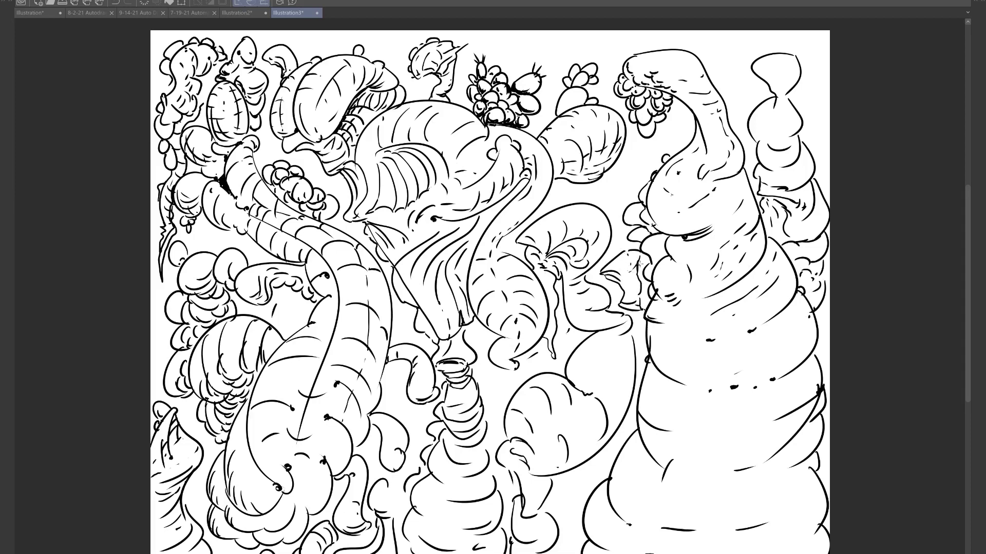
{"action": "mouse_move", "coordinate": [658, 150]}
{"action": "left_mouse_down"}
{"action": "mouse_move", "coordinate": [628, 184]}
{"action": "mouse_move", "coordinate": [582, 194]}
{"action": "mouse_move", "coordinate": [594, 200]}
{"action": "mouse_move", "coordinate": [632, 186]}
{"action": "mouse_move", "coordinate": [615, 185]}
{"action": "left_mouse_up"}
{"action": "mouse_move", "coordinate": [589, 185]}
{"action": "left_mouse_down"}
{"action": "mouse_move", "coordinate": [615, 226]}
{"action": "mouse_move", "coordinate": [612, 216]}
{"action": "left_mouse_up"}
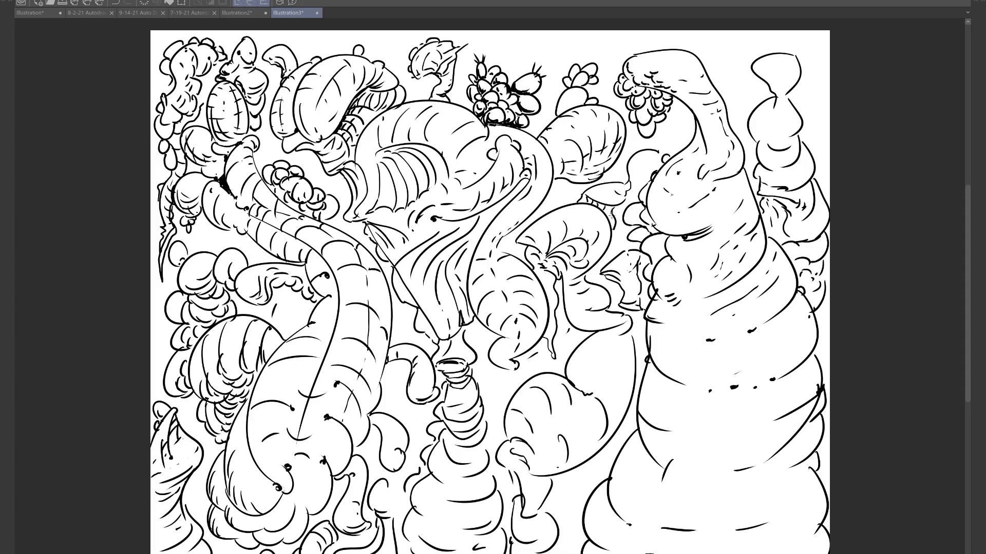
- Speckle the inner curve of the hooked neck, add marks to its top, and detail the small berry cluster above the striped pod
{"action": "left_click_drag", "start_coordinate": [659, 152], "coordinate": [665, 157]}
{"action": "mouse_move", "coordinate": [673, 114]}
{"action": "left_mouse_down"}
{"action": "mouse_move", "coordinate": [684, 144]}
{"action": "mouse_move", "coordinate": [676, 153]}
{"action": "mouse_move", "coordinate": [695, 139]}
{"action": "mouse_move", "coordinate": [693, 120]}
{"action": "left_mouse_up"}
{"action": "left_click_drag", "start_coordinate": [687, 51], "coordinate": [662, 52]}
{"action": "mouse_move", "coordinate": [568, 92]}
{"action": "left_mouse_down"}
{"action": "mouse_move", "coordinate": [560, 109]}
{"action": "mouse_move", "coordinate": [590, 67]}
{"action": "left_mouse_up"}
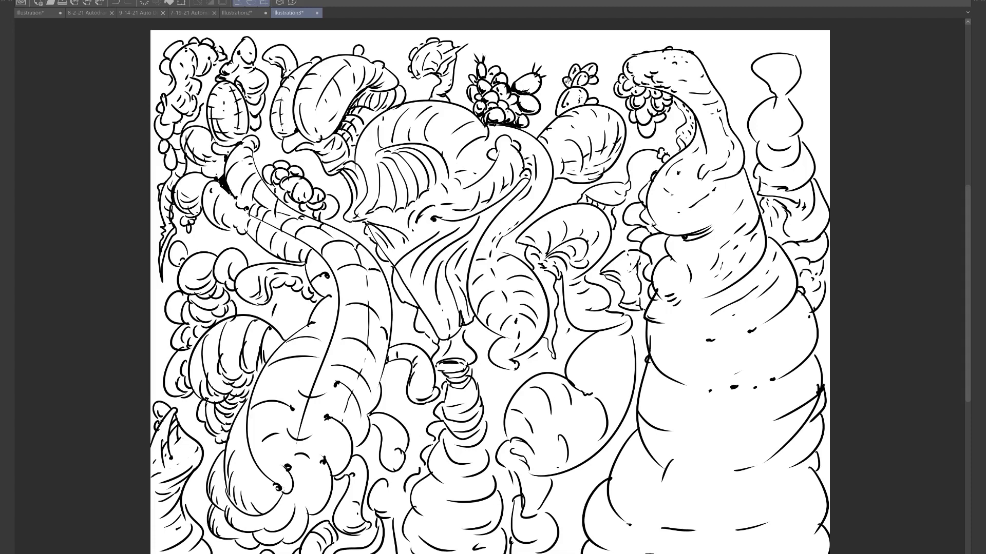
{"action": "left_click_drag", "start_coordinate": [561, 102], "coordinate": [557, 114]}
- Add dot-ended strokes to the central creature's neck and thicken the outline and ribs of its fin
{"action": "left_click_drag", "start_coordinate": [505, 174], "coordinate": [493, 190]}
{"action": "mouse_move", "coordinate": [398, 210]}
{"action": "left_mouse_down"}
{"action": "mouse_move", "coordinate": [424, 192]}
{"action": "mouse_move", "coordinate": [378, 205]}
{"action": "mouse_move", "coordinate": [393, 206]}
{"action": "left_mouse_up"}
{"action": "mouse_move", "coordinate": [377, 154]}
{"action": "left_mouse_down"}
{"action": "mouse_move", "coordinate": [433, 149]}
{"action": "mouse_move", "coordinate": [447, 177]}
{"action": "mouse_move", "coordinate": [432, 148]}
{"action": "left_mouse_up"}
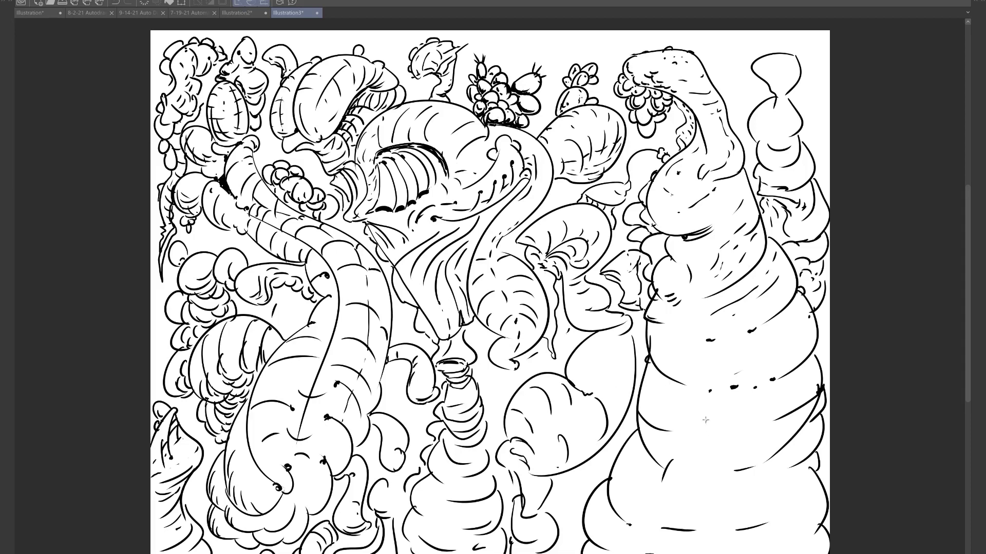
- Draw dark, crescent-shaped pores across the third creature's lower body segments
{"action": "left_click_drag", "start_coordinate": [694, 419], "coordinate": [730, 428]}
{"action": "left_click_drag", "start_coordinate": [721, 485], "coordinate": [744, 508]}
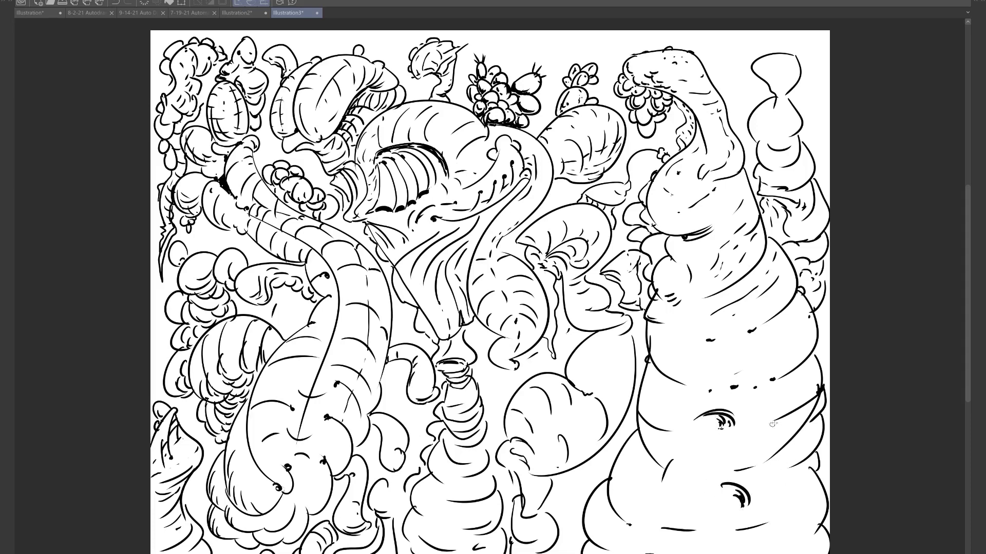
{"action": "left_click_drag", "start_coordinate": [772, 423], "coordinate": [769, 421]}
{"action": "left_click_drag", "start_coordinate": [666, 434], "coordinate": [679, 442]}
{"action": "mouse_move", "coordinate": [637, 479]}
{"action": "left_mouse_down"}
{"action": "mouse_move", "coordinate": [627, 496]}
{"action": "mouse_move", "coordinate": [643, 518]}
{"action": "mouse_move", "coordinate": [637, 537]}
{"action": "mouse_move", "coordinate": [628, 534]}
{"action": "left_mouse_up"}
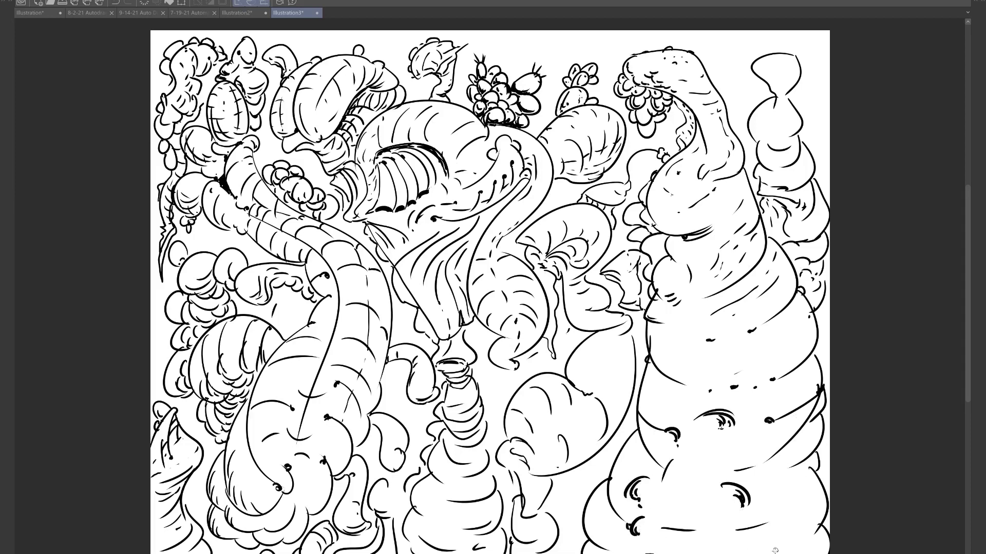
- Draw a row of heavy crescent pores across the third creature's middle segment
{"action": "mouse_move", "coordinate": [674, 333]}
{"action": "left_mouse_down"}
{"action": "mouse_move", "coordinate": [665, 356]}
{"action": "mouse_move", "coordinate": [679, 342]}
{"action": "left_mouse_up"}
{"action": "mouse_move", "coordinate": [782, 325]}
{"action": "left_mouse_down"}
{"action": "mouse_move", "coordinate": [798, 336]}
{"action": "mouse_move", "coordinate": [793, 325]}
{"action": "mouse_move", "coordinate": [777, 329]}
{"action": "mouse_move", "coordinate": [790, 331]}
{"action": "left_mouse_up"}
{"action": "mouse_move", "coordinate": [787, 333]}
{"action": "left_mouse_down"}
{"action": "mouse_move", "coordinate": [796, 345]}
{"action": "mouse_move", "coordinate": [776, 338]}
{"action": "left_mouse_up"}
{"action": "left_click_drag", "start_coordinate": [708, 359], "coordinate": [768, 356]}
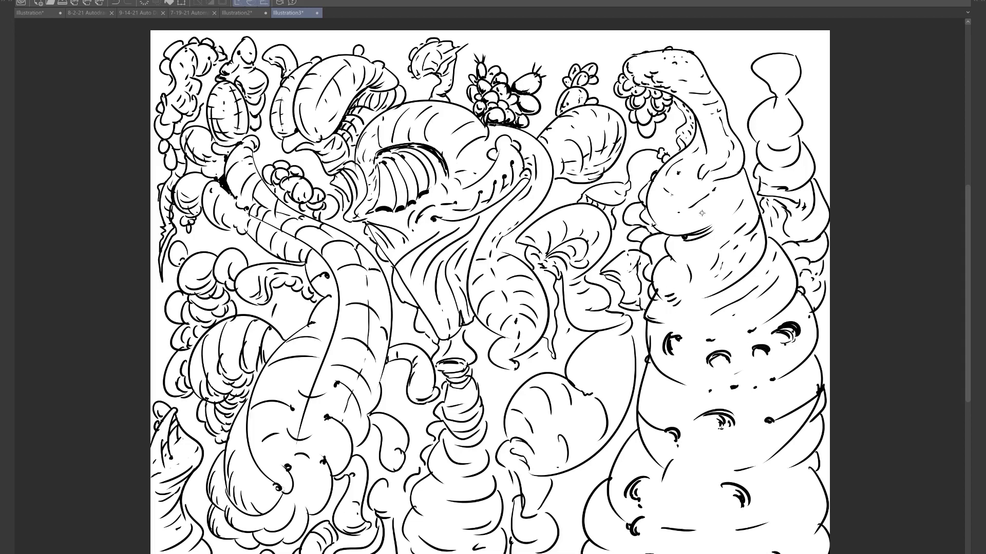
- Add more crescent pores and small accent marks beneath the middle row and on the segment above it
{"action": "mouse_move", "coordinate": [688, 366]}
{"action": "left_mouse_down"}
{"action": "mouse_move", "coordinate": [683, 385]}
{"action": "mouse_move", "coordinate": [701, 374]}
{"action": "mouse_move", "coordinate": [683, 383]}
{"action": "left_mouse_up"}
{"action": "mouse_move", "coordinate": [647, 398]}
{"action": "left_mouse_down"}
{"action": "mouse_move", "coordinate": [667, 390]}
{"action": "mouse_move", "coordinate": [661, 394]}
{"action": "left_mouse_up"}
{"action": "left_click_drag", "start_coordinate": [786, 387], "coordinate": [795, 395]}
{"action": "left_click_drag", "start_coordinate": [752, 292], "coordinate": [763, 284]}
{"action": "left_click_drag", "start_coordinate": [688, 301], "coordinate": [710, 296]}
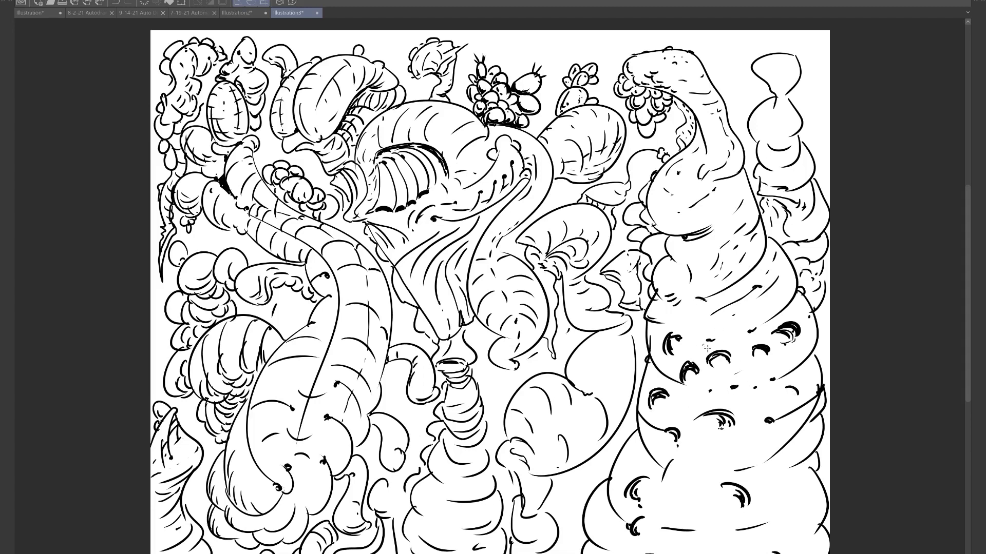
- Surround the third creature's pores with short curved contour lines and add wavy wrinkles across its lower body
{"action": "mouse_move", "coordinate": [678, 362]}
{"action": "left_mouse_down"}
{"action": "mouse_move", "coordinate": [672, 377]}
{"action": "mouse_move", "coordinate": [725, 347]}
{"action": "mouse_move", "coordinate": [737, 359]}
{"action": "left_mouse_up"}
{"action": "mouse_move", "coordinate": [718, 363]}
{"action": "left_mouse_down"}
{"action": "mouse_move", "coordinate": [737, 374]}
{"action": "mouse_move", "coordinate": [762, 361]}
{"action": "left_mouse_up"}
{"action": "mouse_move", "coordinate": [764, 326]}
{"action": "left_mouse_down"}
{"action": "mouse_move", "coordinate": [777, 342]}
{"action": "mouse_move", "coordinate": [745, 341]}
{"action": "mouse_move", "coordinate": [746, 312]}
{"action": "mouse_move", "coordinate": [727, 334]}
{"action": "mouse_move", "coordinate": [699, 333]}
{"action": "mouse_move", "coordinate": [714, 342]}
{"action": "mouse_move", "coordinate": [677, 325]}
{"action": "mouse_move", "coordinate": [683, 342]}
{"action": "mouse_move", "coordinate": [674, 345]}
{"action": "mouse_move", "coordinate": [673, 328]}
{"action": "mouse_move", "coordinate": [661, 335]}
{"action": "mouse_move", "coordinate": [666, 360]}
{"action": "mouse_move", "coordinate": [684, 356]}
{"action": "mouse_move", "coordinate": [670, 386]}
{"action": "mouse_move", "coordinate": [702, 377]}
{"action": "left_mouse_up"}
{"action": "mouse_move", "coordinate": [660, 406]}
{"action": "left_mouse_down"}
{"action": "mouse_move", "coordinate": [662, 384]}
{"action": "mouse_move", "coordinate": [649, 390]}
{"action": "mouse_move", "coordinate": [659, 411]}
{"action": "left_mouse_up"}
{"action": "mouse_move", "coordinate": [785, 317]}
{"action": "left_mouse_down"}
{"action": "mouse_move", "coordinate": [804, 329]}
{"action": "mouse_move", "coordinate": [804, 352]}
{"action": "mouse_move", "coordinate": [747, 389]}
{"action": "mouse_move", "coordinate": [755, 435]}
{"action": "mouse_move", "coordinate": [775, 429]}
{"action": "mouse_move", "coordinate": [783, 406]}
{"action": "mouse_move", "coordinate": [768, 445]}
{"action": "mouse_move", "coordinate": [732, 461]}
{"action": "mouse_move", "coordinate": [742, 467]}
{"action": "left_mouse_up"}
{"action": "left_click_drag", "start_coordinate": [730, 448], "coordinate": [705, 485]}
{"action": "mouse_move", "coordinate": [784, 453]}
{"action": "left_mouse_down"}
{"action": "mouse_move", "coordinate": [767, 495]}
{"action": "mouse_move", "coordinate": [758, 489]}
{"action": "mouse_move", "coordinate": [787, 485]}
{"action": "left_mouse_up"}
{"action": "left_click_drag", "start_coordinate": [785, 488], "coordinate": [778, 498]}
{"action": "left_click_drag", "start_coordinate": [639, 456], "coordinate": [657, 473]}
{"action": "mouse_move", "coordinate": [668, 478]}
{"action": "left_mouse_down"}
{"action": "mouse_move", "coordinate": [656, 501]}
{"action": "mouse_move", "coordinate": [667, 505]}
{"action": "left_mouse_up"}
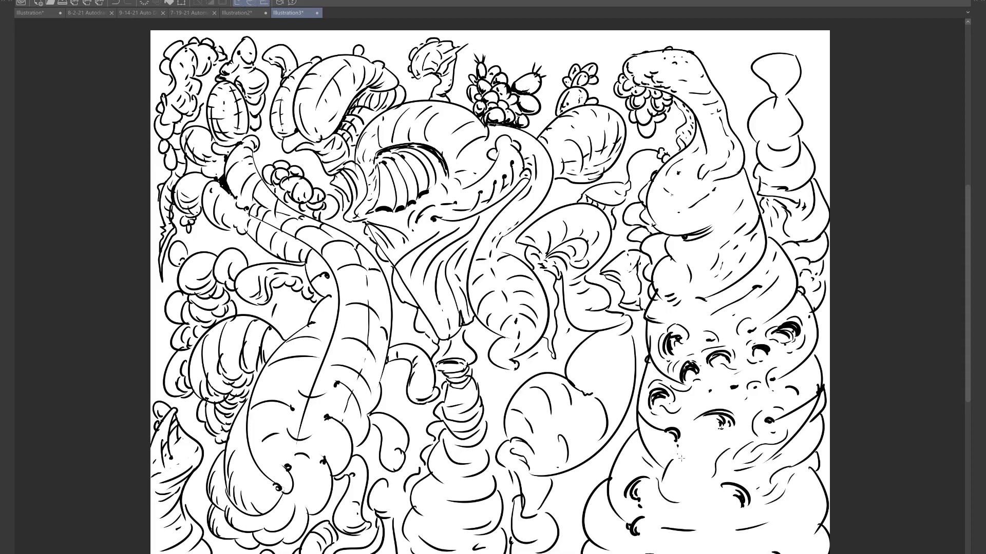
- Add short contour marks to the third creature's lowest segments and a cluster of round bumps along their outer side
{"action": "left_click_drag", "start_coordinate": [687, 455], "coordinate": [679, 461]}
{"action": "mouse_move", "coordinate": [691, 512]}
{"action": "left_mouse_down"}
{"action": "mouse_move", "coordinate": [675, 515]}
{"action": "mouse_move", "coordinate": [690, 515]}
{"action": "left_mouse_up"}
{"action": "left_click_drag", "start_coordinate": [623, 487], "coordinate": [602, 553]}
{"action": "left_click_drag", "start_coordinate": [669, 542], "coordinate": [639, 547]}
{"action": "mouse_move", "coordinate": [591, 477]}
{"action": "left_mouse_down"}
{"action": "mouse_move", "coordinate": [569, 498]}
{"action": "mouse_move", "coordinate": [596, 476]}
{"action": "mouse_move", "coordinate": [568, 514]}
{"action": "mouse_move", "coordinate": [583, 525]}
{"action": "left_mouse_up"}
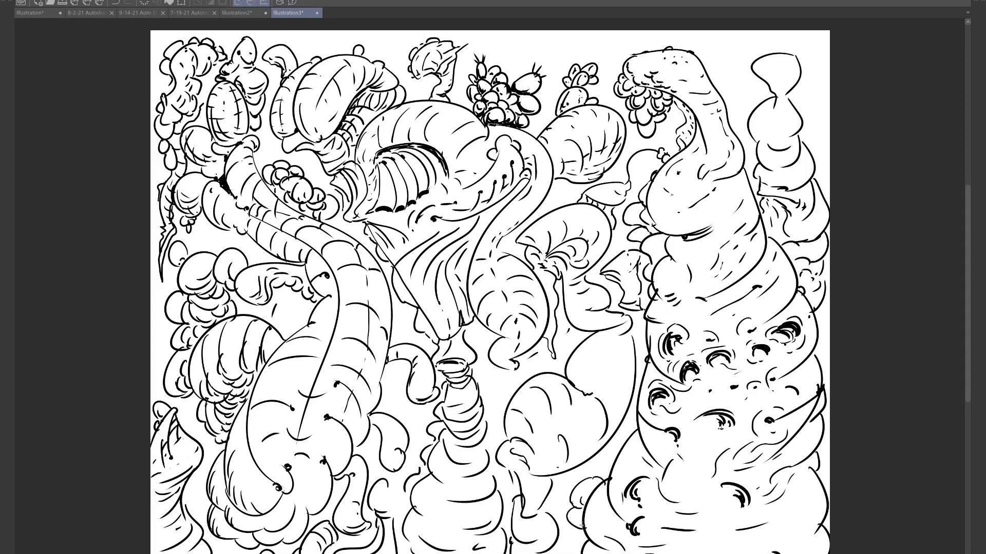
- Add bumps to the small lumpy form beside the third creature, and dark dashes and contour lines to the curved tail above it
{"action": "mouse_move", "coordinate": [543, 500]}
{"action": "left_mouse_down"}
{"action": "mouse_move", "coordinate": [546, 533]}
{"action": "mouse_move", "coordinate": [564, 544]}
{"action": "left_mouse_up"}
{"action": "left_click_drag", "start_coordinate": [552, 483], "coordinate": [565, 474]}
{"action": "mouse_move", "coordinate": [612, 355]}
{"action": "left_mouse_down"}
{"action": "mouse_move", "coordinate": [592, 383]}
{"action": "mouse_move", "coordinate": [612, 384]}
{"action": "mouse_move", "coordinate": [610, 413]}
{"action": "left_mouse_up"}
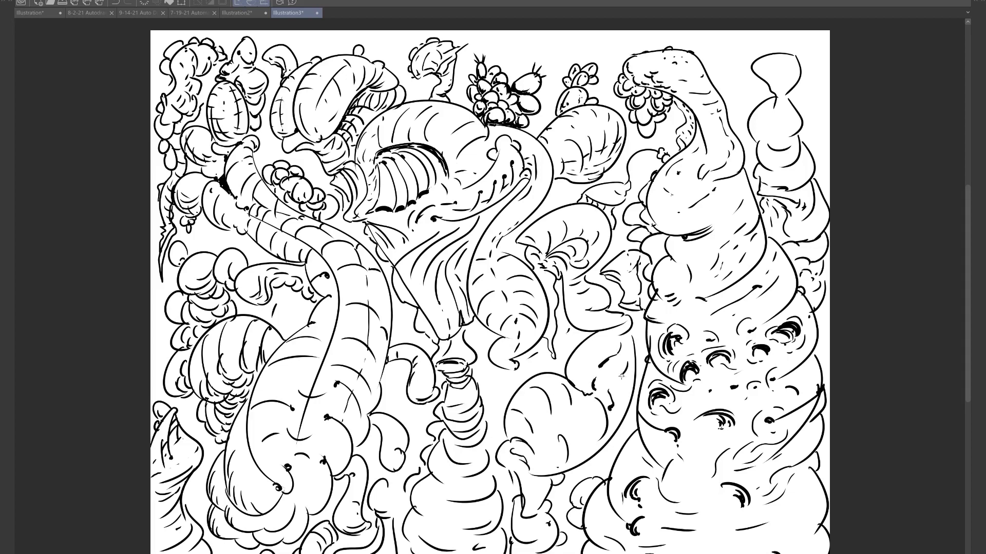
{"action": "left_click_drag", "start_coordinate": [628, 358], "coordinate": [622, 393]}
{"action": "left_click_drag", "start_coordinate": [596, 343], "coordinate": [569, 370]}
{"action": "left_click_drag", "start_coordinate": [558, 451], "coordinate": [546, 452]}
- Add contour lines to the bulb stalk's top segments and draw a smaller flared, lumpy stalk beside it
{"action": "mouse_move", "coordinate": [775, 102]}
{"action": "left_mouse_down"}
{"action": "mouse_move", "coordinate": [774, 128]}
{"action": "mouse_move", "coordinate": [753, 132]}
{"action": "left_mouse_up"}
{"action": "mouse_move", "coordinate": [763, 72]}
{"action": "left_mouse_down"}
{"action": "mouse_move", "coordinate": [790, 78]}
{"action": "mouse_move", "coordinate": [738, 43]}
{"action": "mouse_move", "coordinate": [716, 54]}
{"action": "mouse_move", "coordinate": [736, 69]}
{"action": "left_mouse_up"}
{"action": "left_click_drag", "start_coordinate": [740, 75], "coordinate": [737, 91]}
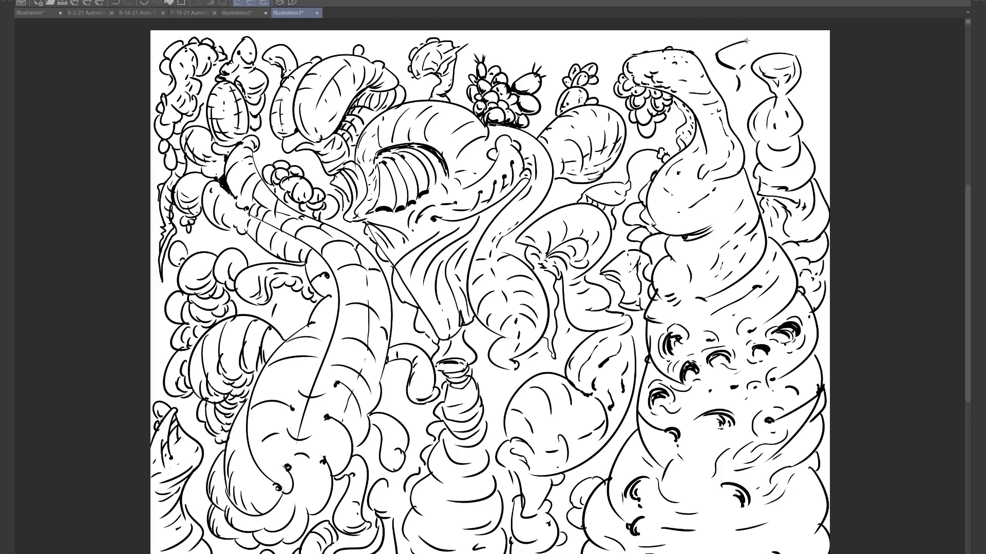
{"action": "mouse_move", "coordinate": [744, 41]}
{"action": "left_mouse_down"}
{"action": "mouse_move", "coordinate": [760, 50]}
{"action": "mouse_move", "coordinate": [754, 109]}
{"action": "left_mouse_up"}
{"action": "mouse_move", "coordinate": [736, 93]}
{"action": "left_mouse_down"}
{"action": "mouse_move", "coordinate": [745, 132]}
{"action": "mouse_move", "coordinate": [743, 56]}
{"action": "mouse_move", "coordinate": [755, 53]}
{"action": "mouse_move", "coordinate": [738, 75]}
{"action": "left_mouse_up"}
{"action": "left_click_drag", "start_coordinate": [756, 54], "coordinate": [764, 48]}
- Draw partial organic outlines running off the canvas's upper right edge and along its top edge
{"action": "mouse_move", "coordinate": [820, 35]}
{"action": "left_mouse_down"}
{"action": "mouse_move", "coordinate": [810, 63]}
{"action": "mouse_move", "coordinate": [829, 151]}
{"action": "mouse_move", "coordinate": [825, 65]}
{"action": "mouse_move", "coordinate": [828, 80]}
{"action": "left_mouse_up"}
{"action": "left_click_drag", "start_coordinate": [828, 132], "coordinate": [831, 93]}
{"action": "mouse_move", "coordinate": [829, 50]}
{"action": "left_mouse_down"}
{"action": "mouse_move", "coordinate": [818, 35]}
{"action": "mouse_move", "coordinate": [828, 31]}
{"action": "left_mouse_up"}
{"action": "mouse_move", "coordinate": [648, 29]}
{"action": "left_mouse_down"}
{"action": "mouse_move", "coordinate": [596, 50]}
{"action": "mouse_move", "coordinate": [509, 35]}
{"action": "mouse_move", "coordinate": [583, 50]}
{"action": "mouse_move", "coordinate": [618, 31]}
{"action": "left_mouse_up"}
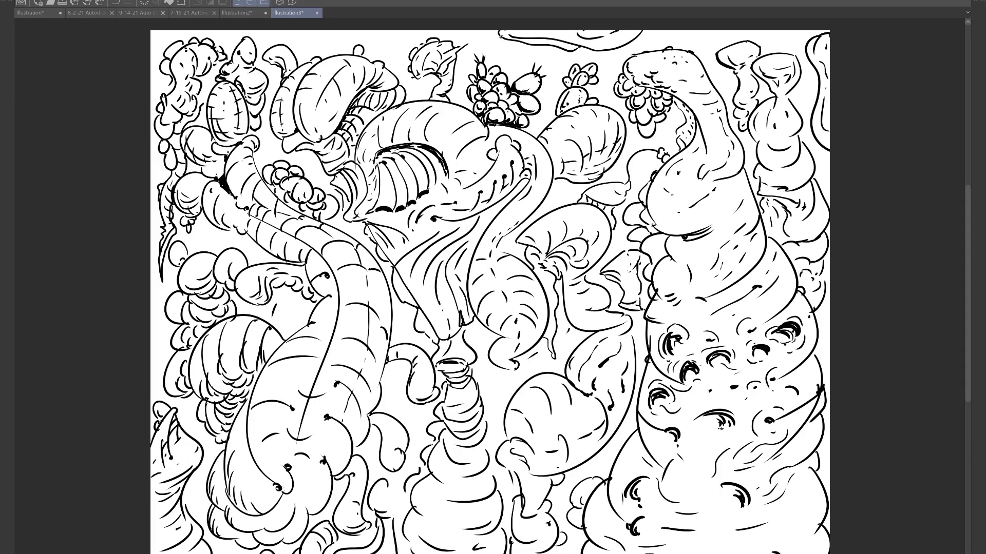
- Add folds and contour strokes to the small pods between the large worm creature and the central segmented creature
{"action": "mouse_move", "coordinate": [394, 483]}
{"action": "left_mouse_down"}
{"action": "mouse_move", "coordinate": [402, 475]}
{"action": "mouse_move", "coordinate": [399, 526]}
{"action": "mouse_move", "coordinate": [390, 519]}
{"action": "left_mouse_up"}
{"action": "mouse_move", "coordinate": [394, 523]}
{"action": "left_mouse_down"}
{"action": "mouse_move", "coordinate": [406, 553]}
{"action": "mouse_move", "coordinate": [385, 547]}
{"action": "left_mouse_up"}
{"action": "mouse_move", "coordinate": [382, 461]}
{"action": "left_mouse_down"}
{"action": "mouse_move", "coordinate": [393, 460]}
{"action": "mouse_move", "coordinate": [391, 436]}
{"action": "mouse_move", "coordinate": [384, 449]}
{"action": "mouse_move", "coordinate": [402, 439]}
{"action": "left_mouse_up"}
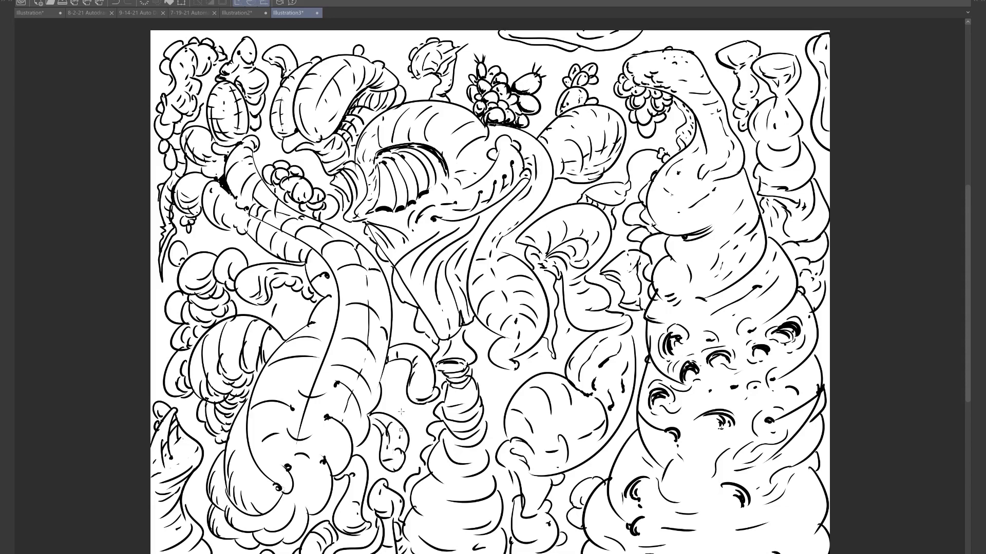
- Fill the gap beneath the curled tentacle with small folded forms and add accent strokes to the neighbouring creatures' outlines
{"action": "mouse_move", "coordinate": [396, 380]}
{"action": "left_mouse_down"}
{"action": "mouse_move", "coordinate": [402, 411]}
{"action": "mouse_move", "coordinate": [385, 418]}
{"action": "mouse_move", "coordinate": [406, 388]}
{"action": "left_mouse_up"}
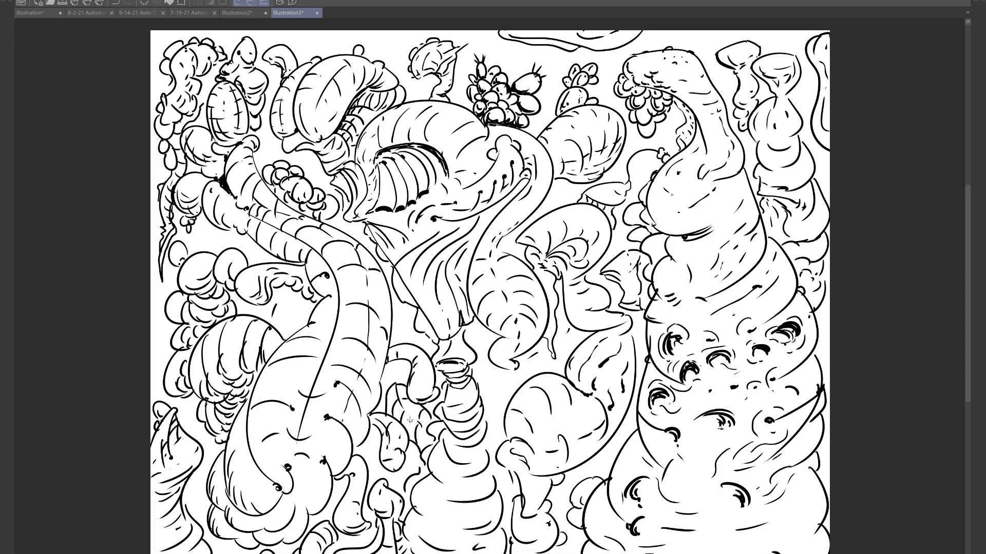
{"action": "left_click_drag", "start_coordinate": [400, 414], "coordinate": [398, 385]}
{"action": "mouse_move", "coordinate": [367, 420]}
{"action": "left_mouse_down"}
{"action": "mouse_move", "coordinate": [374, 413]}
{"action": "mouse_move", "coordinate": [386, 437]}
{"action": "mouse_move", "coordinate": [352, 456]}
{"action": "left_mouse_up"}
{"action": "left_click_drag", "start_coordinate": [186, 512], "coordinate": [179, 496]}
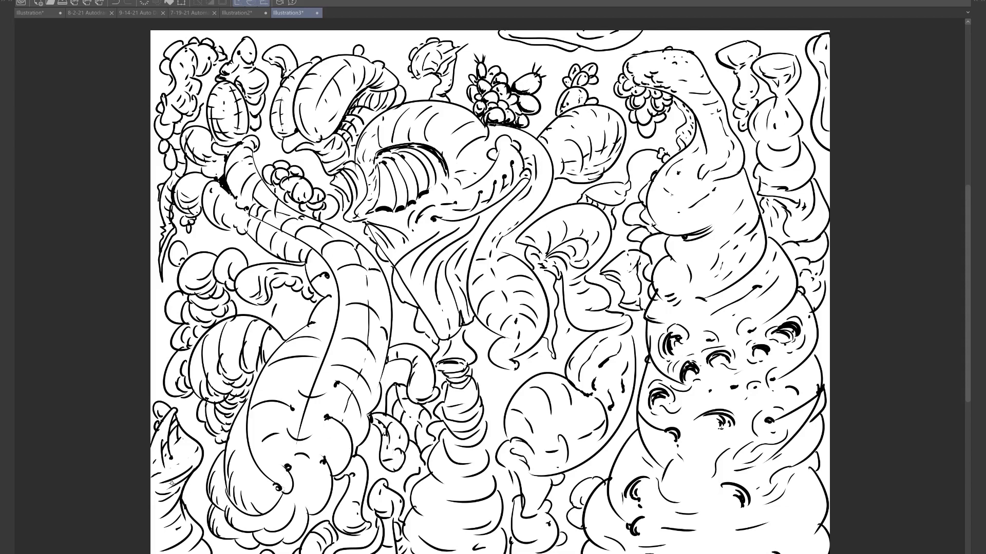